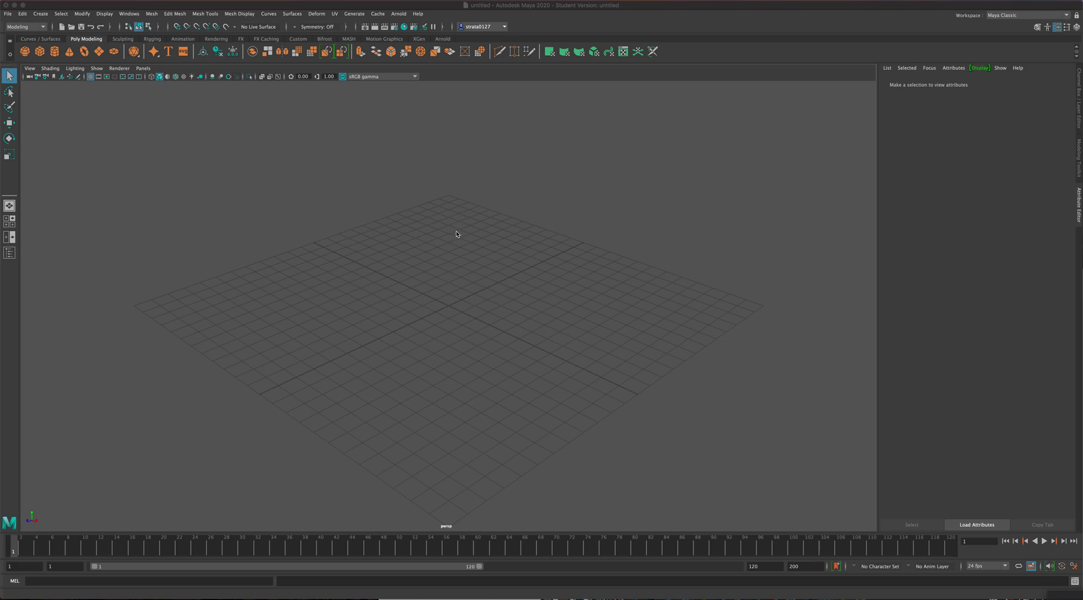
- Tumble the perspective view of the empty grid and arm interactive polygon cube creation
left_click_drag(456, 231, 449, 254, "alt")
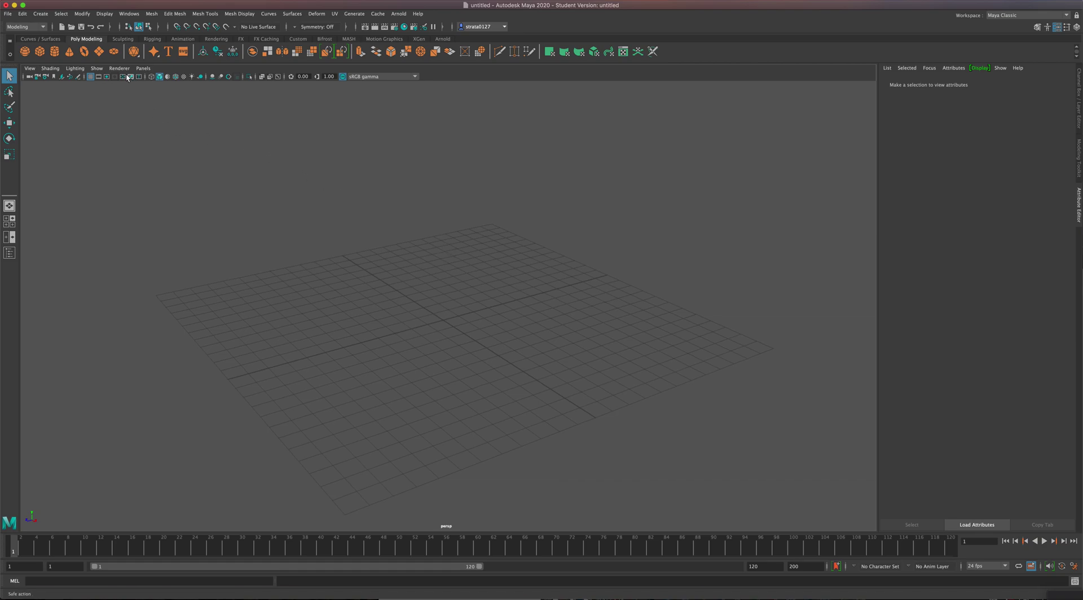
left_click(40, 52)
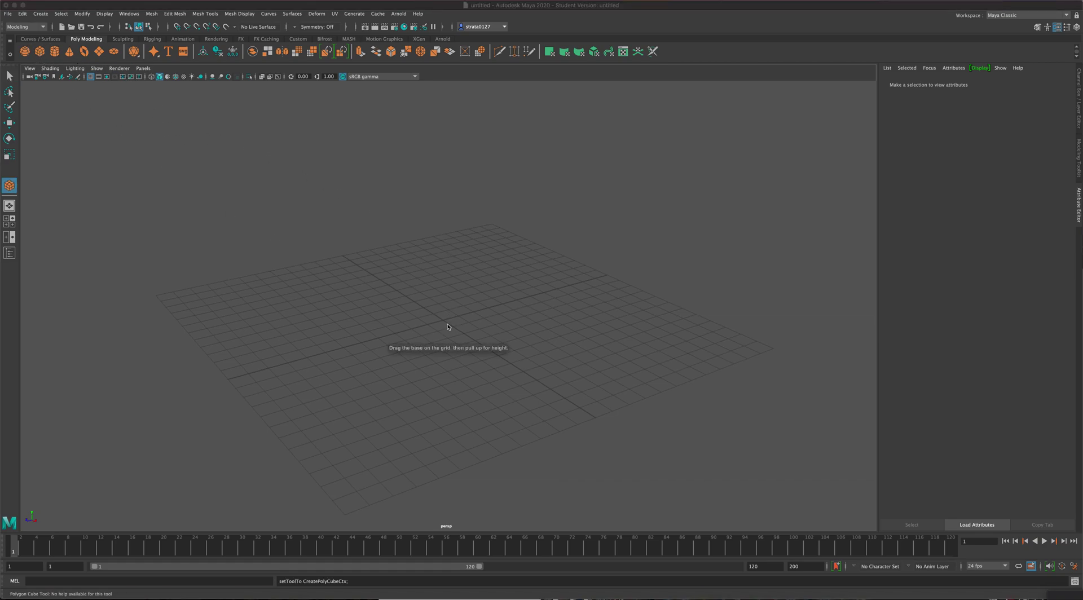
- Draw a small polygon cube, pCube1, at the centre of the ground grid
left_click_drag(444, 325, 450, 330)
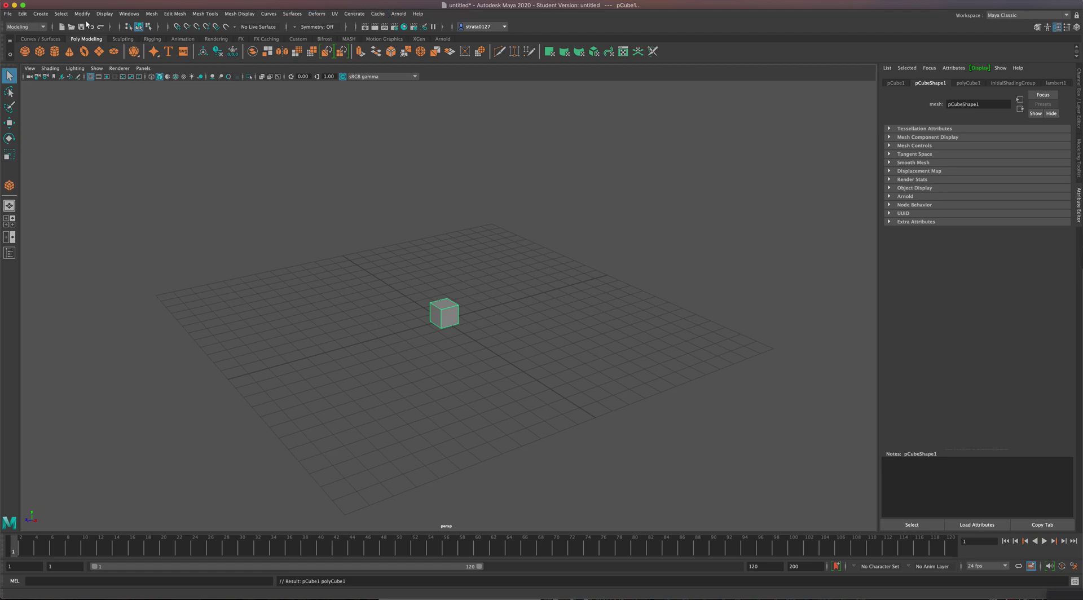
left_click(43, 28)
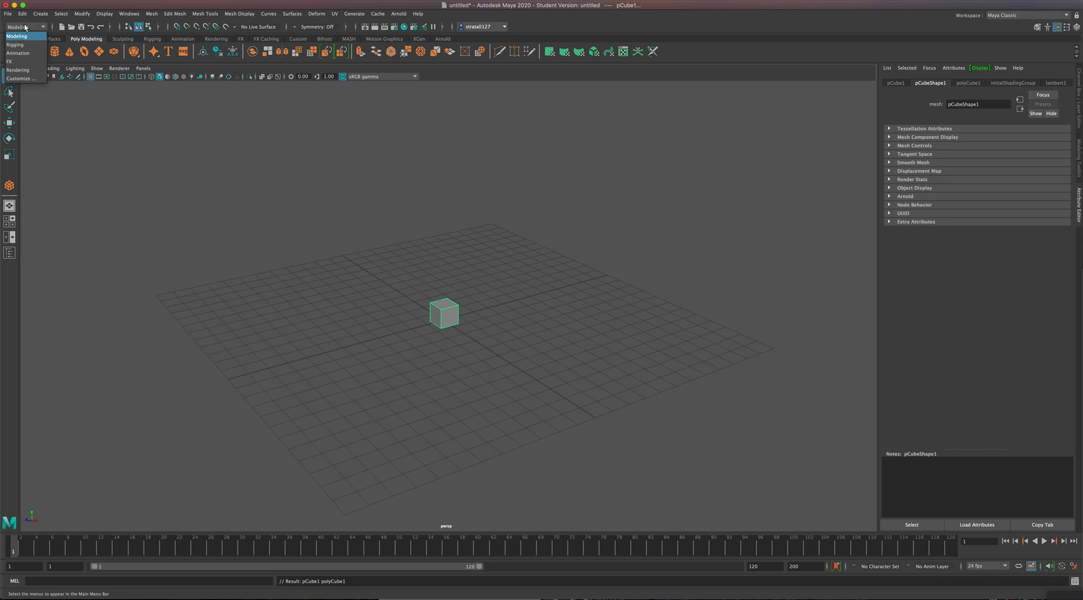
- Switch to the FX menu set and build MASH network MASH1 from pCube1
left_click(24, 62)
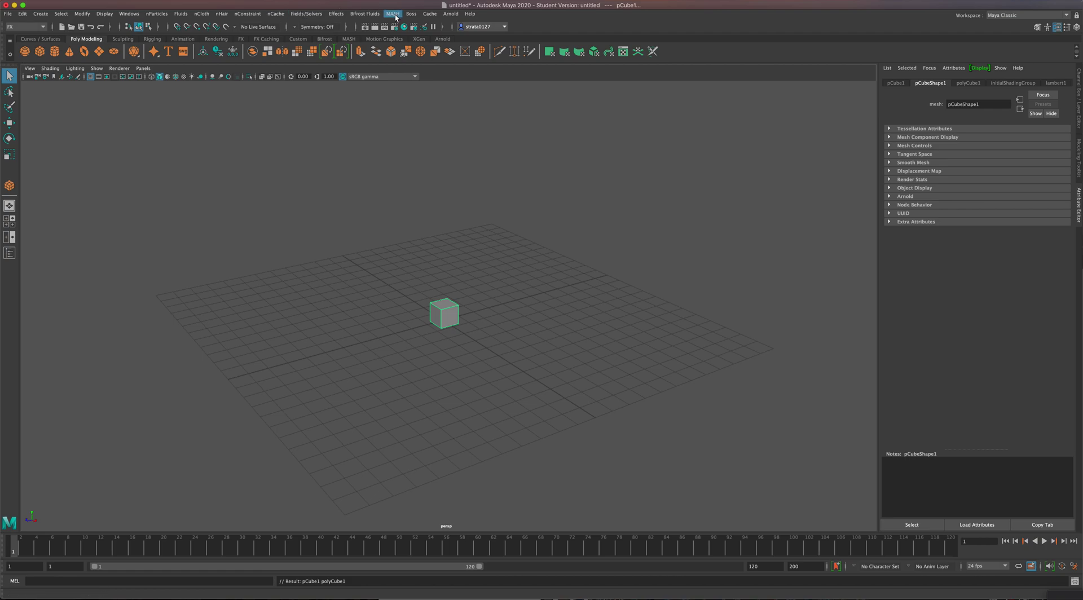
left_click(393, 14)
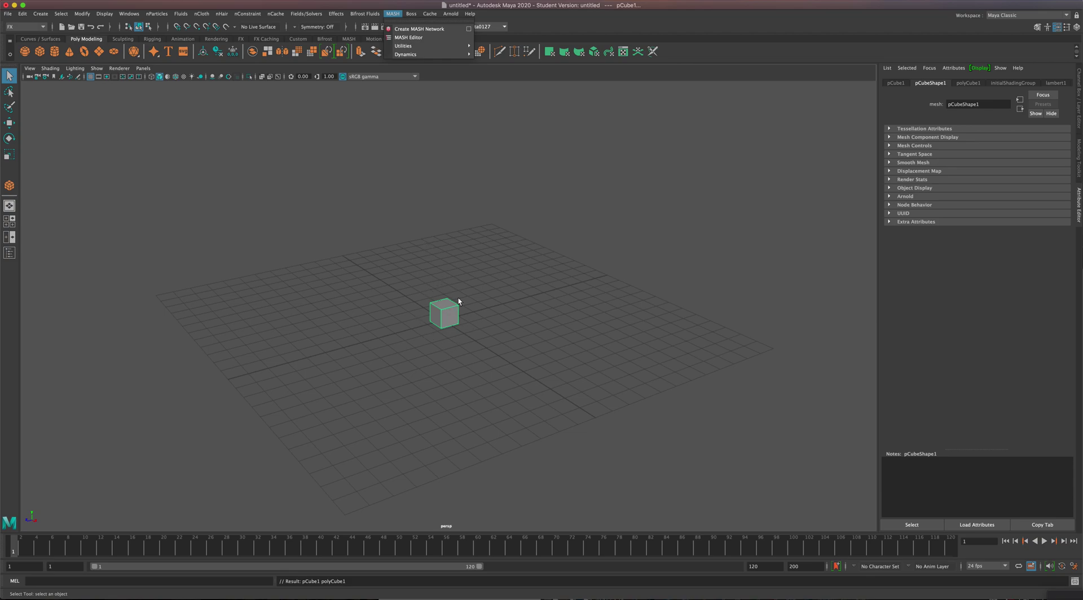
left_click(393, 14)
left_click(393, 14)
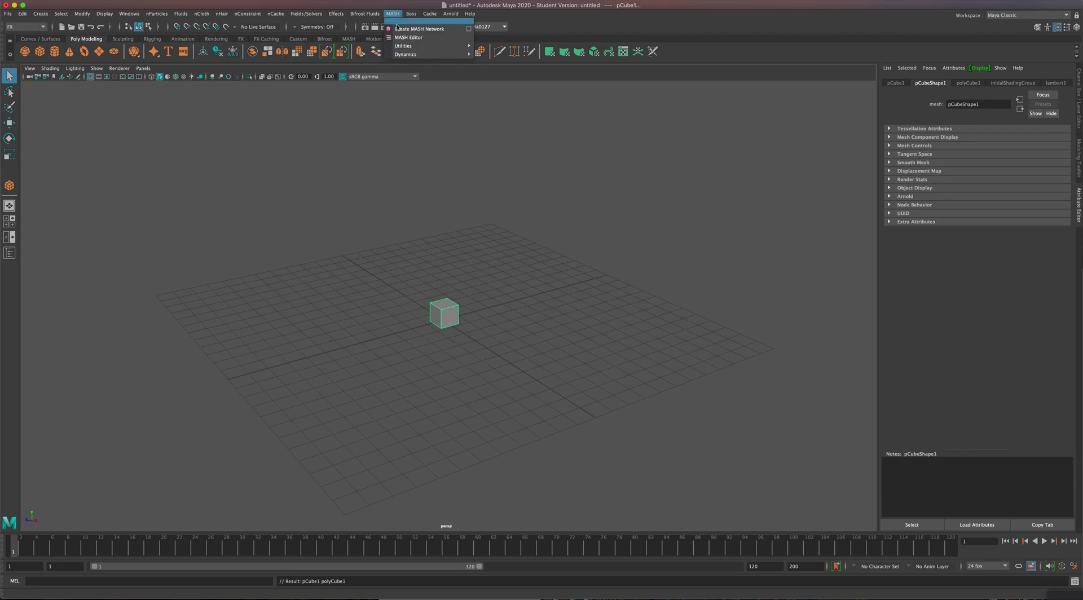
left_click(425, 31)
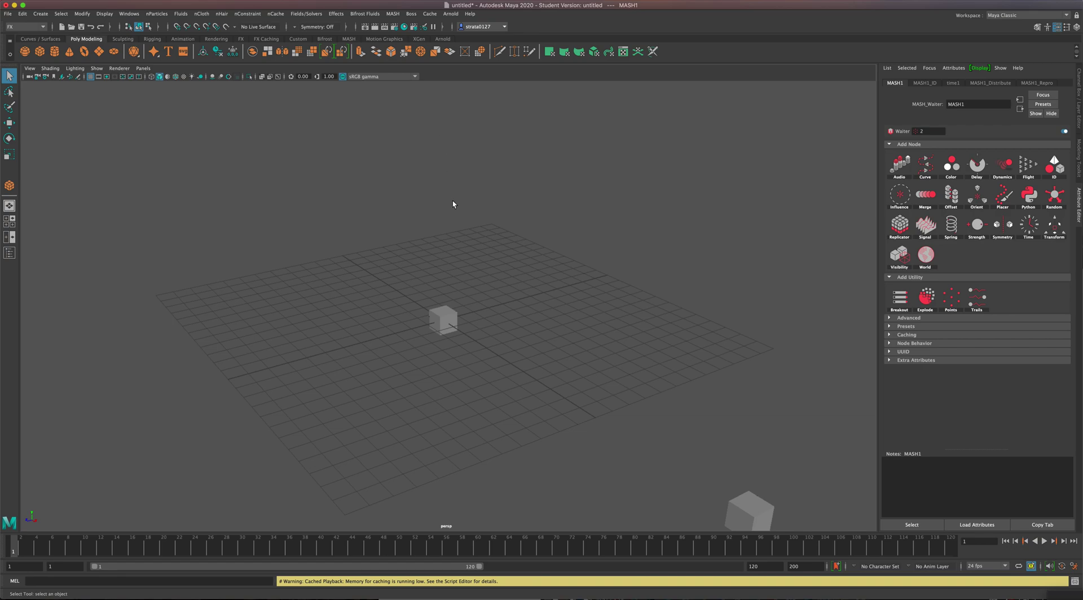
- Set MASH1_Distribute to Radial distribution with Number of Points raised to 27
left_click_drag(455, 208, 397, 304, "alt")
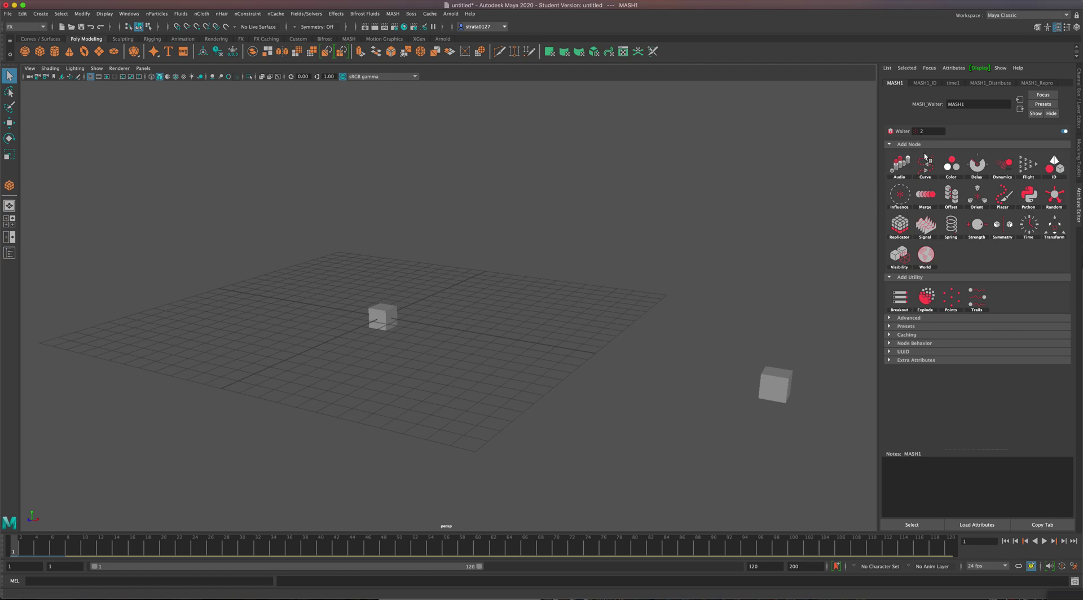
left_click(991, 83)
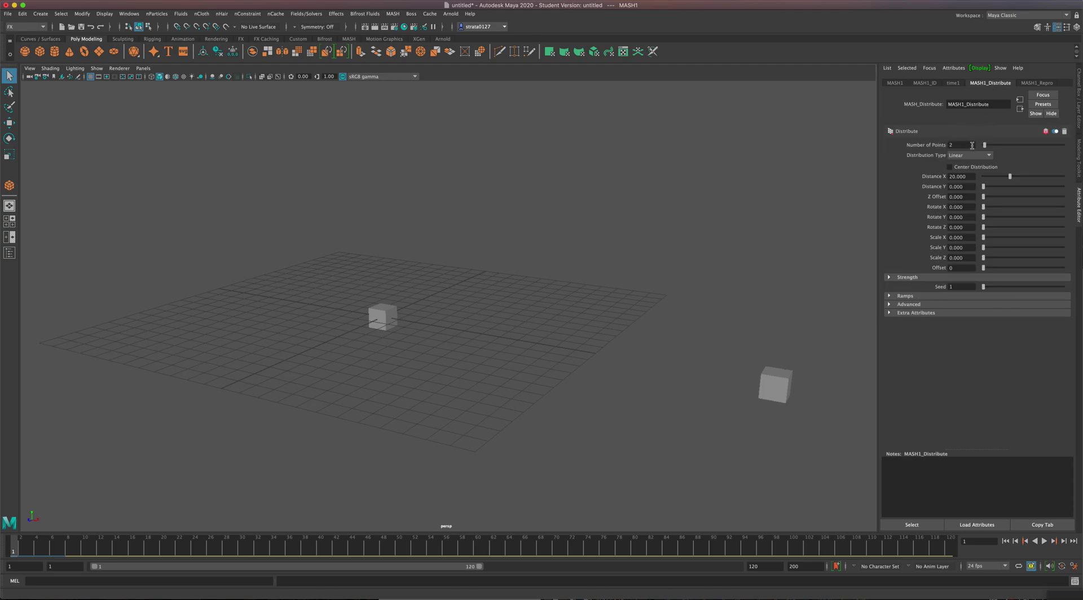
left_click_drag(986, 148, 995, 146)
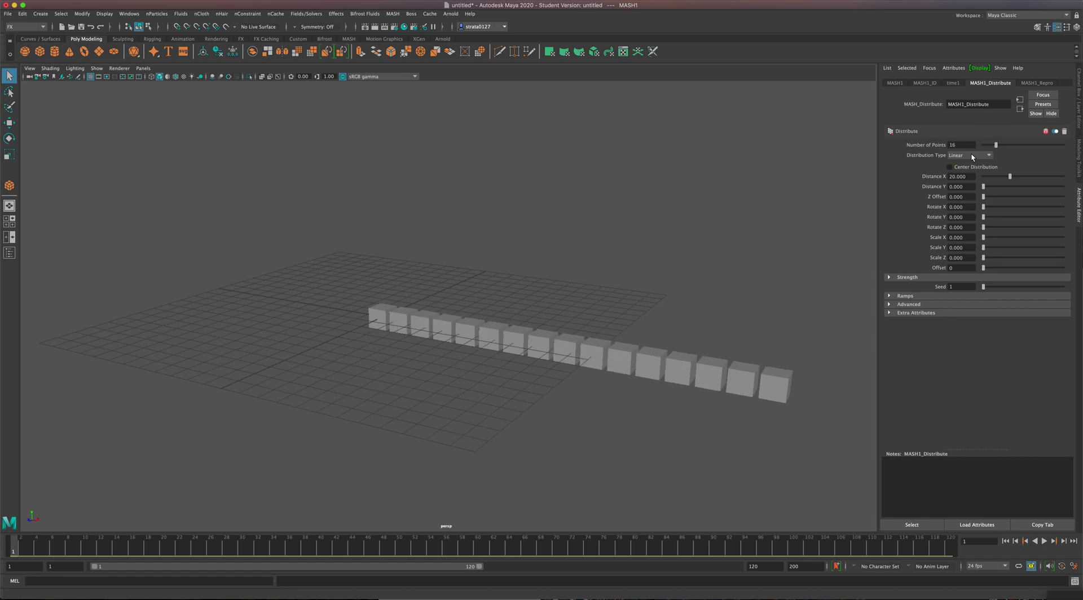
left_click(971, 155)
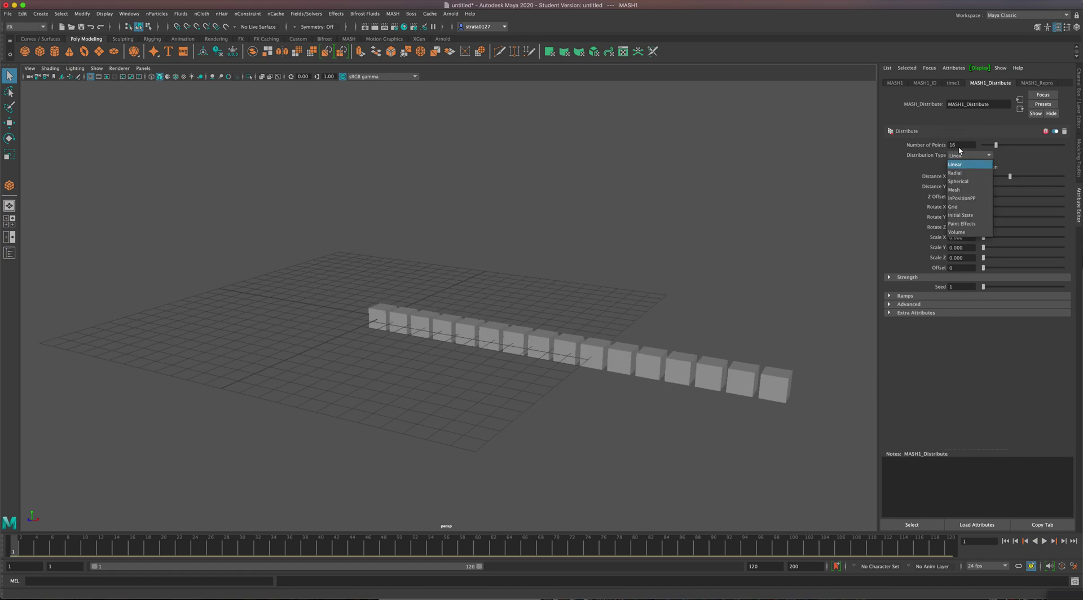
left_click(961, 173)
left_click_drag(996, 145, 1005, 146)
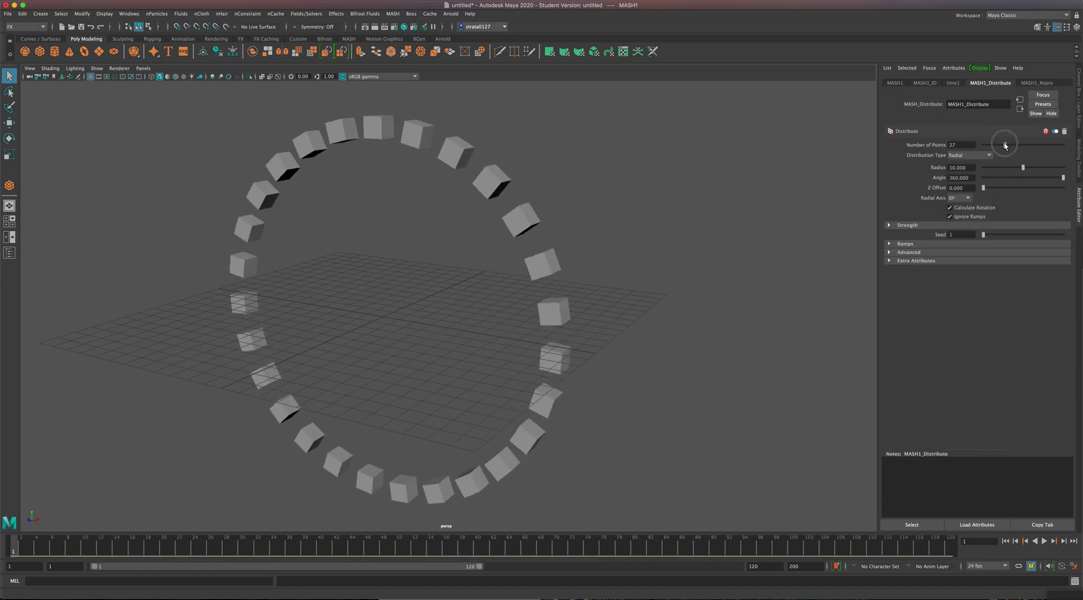
- Keep Radial distribution, set Radial Axis to ZX, and raise Number of Points to 40
left_click(961, 156)
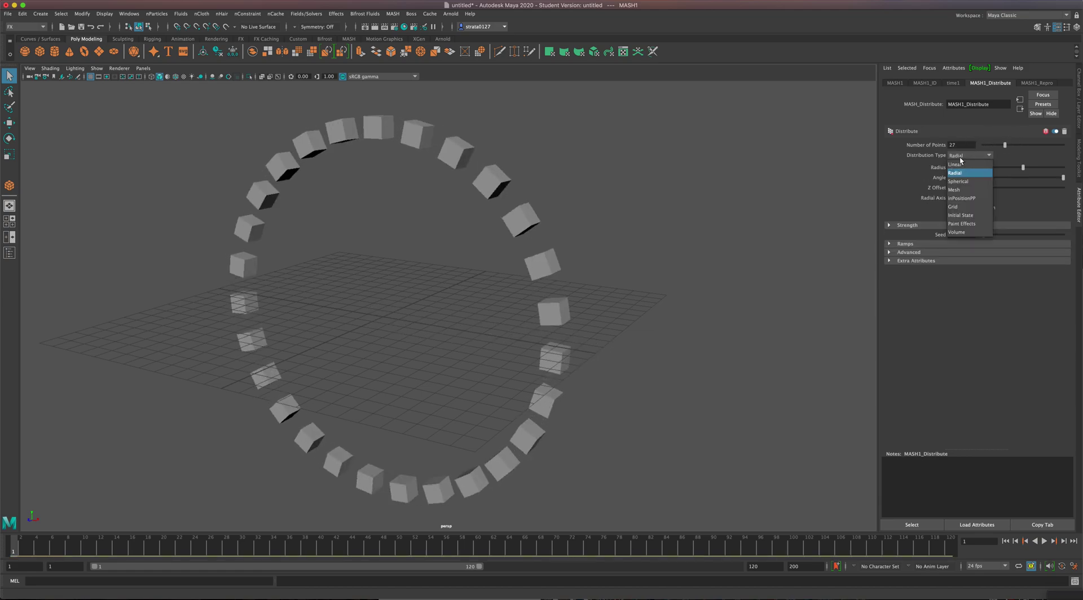
left_click(959, 206)
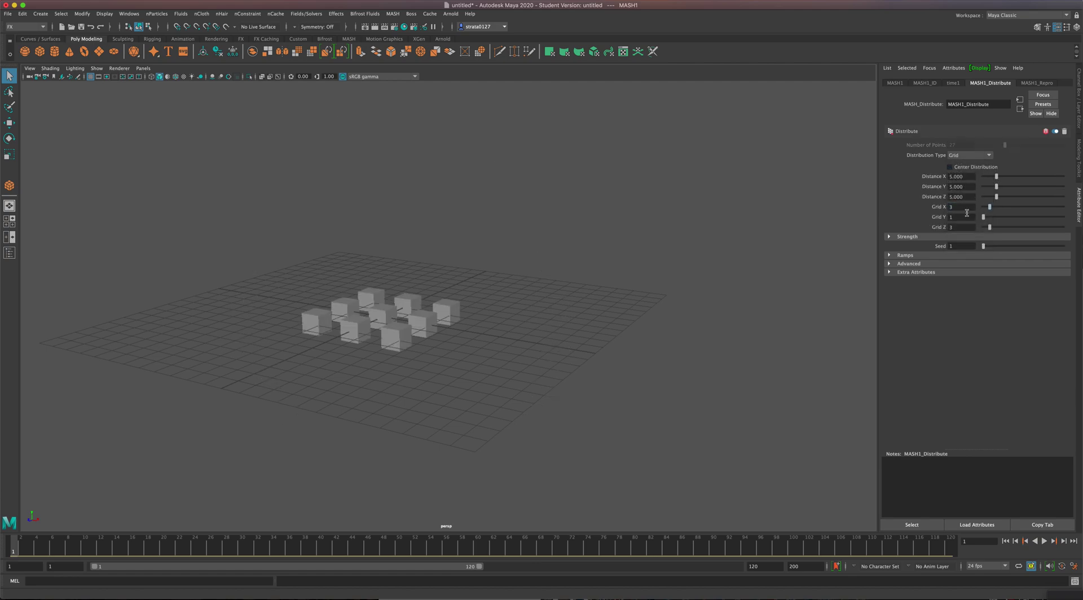
left_click(964, 155)
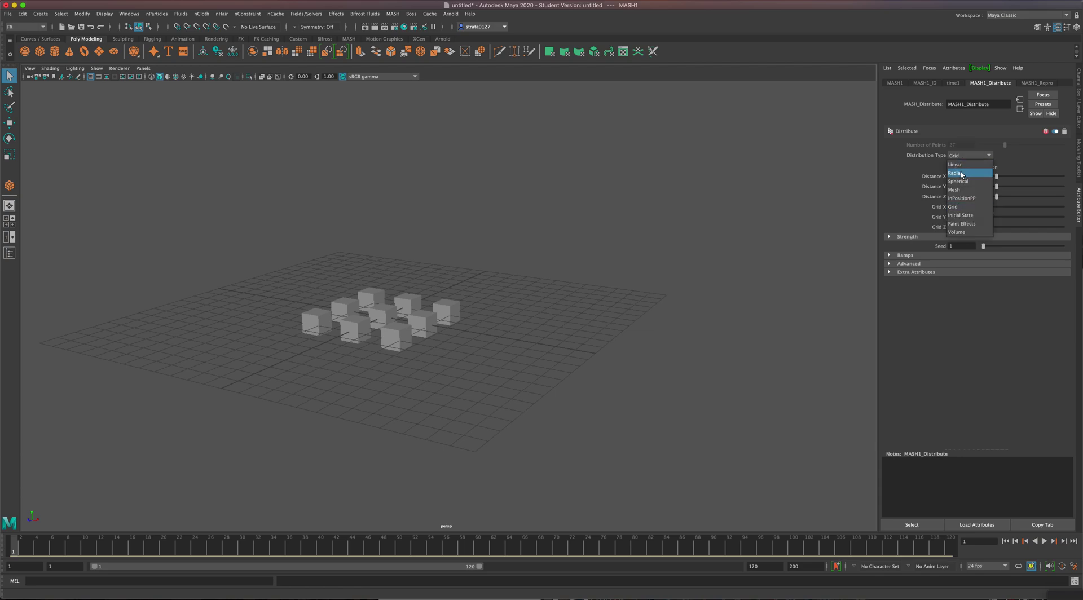
left_click(964, 173)
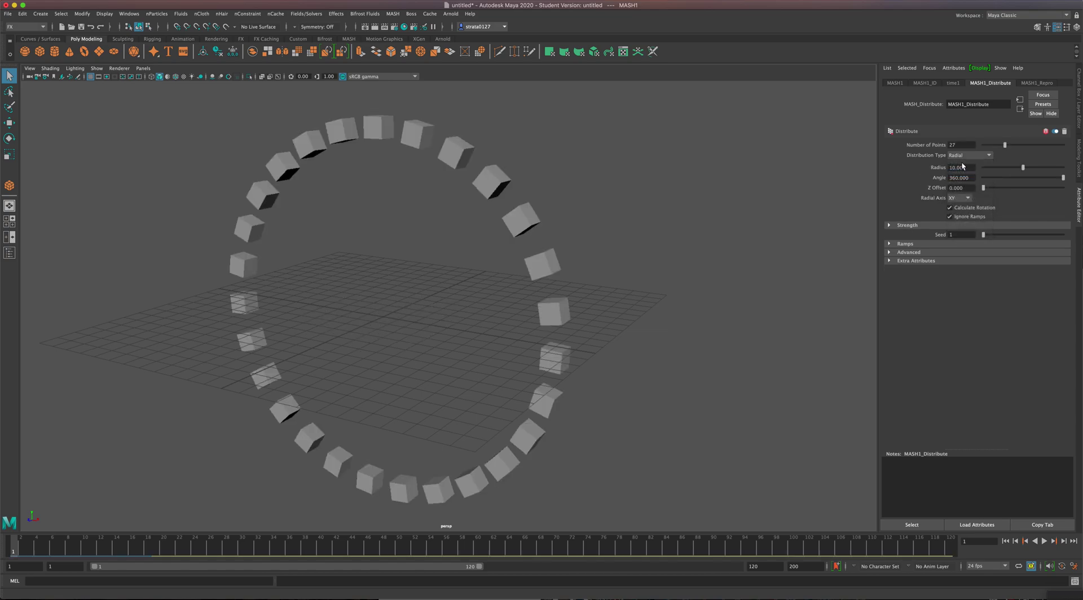
left_click(957, 198)
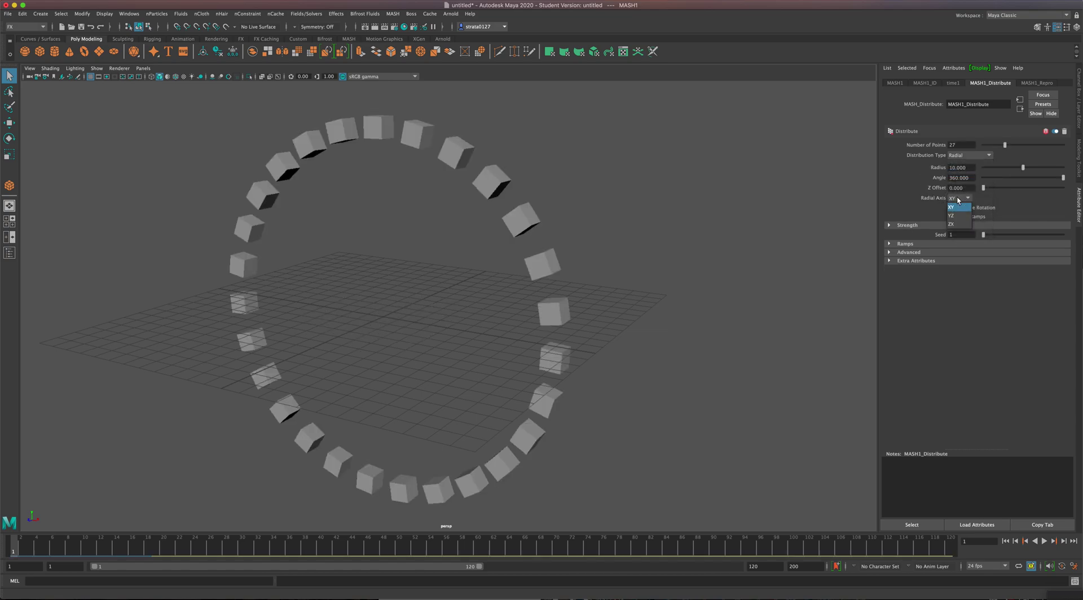
left_click(955, 224)
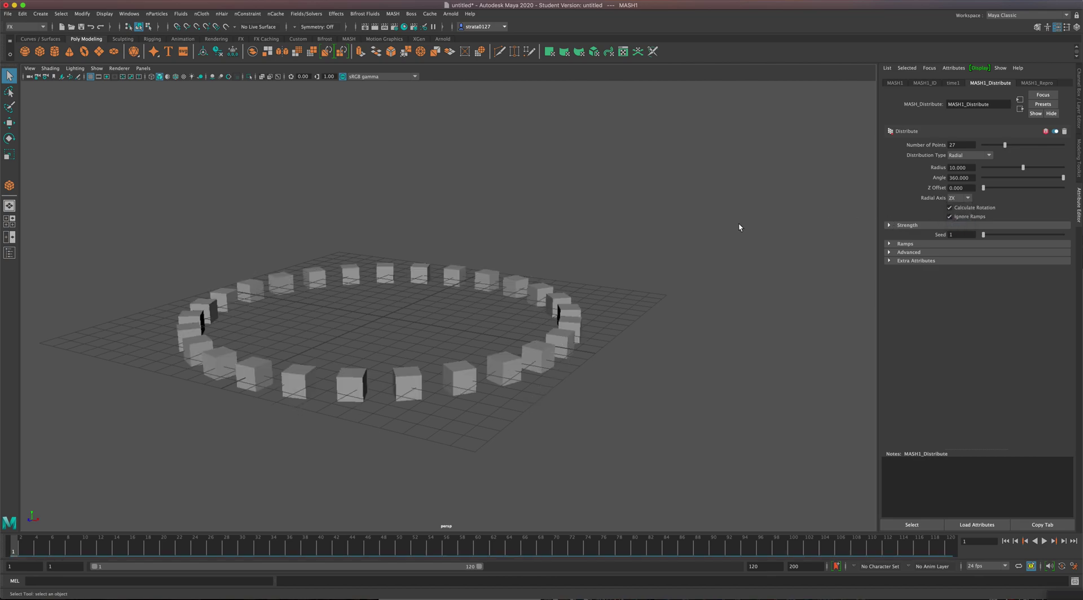
scroll(626, 233, "up", 2)
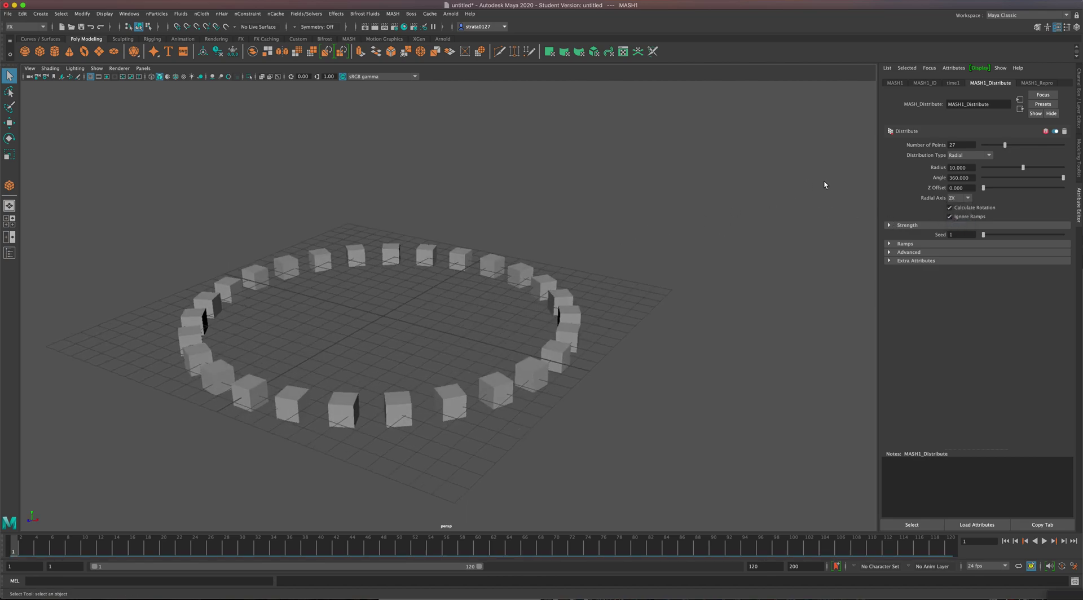
left_click_drag(1006, 144, 1015, 148)
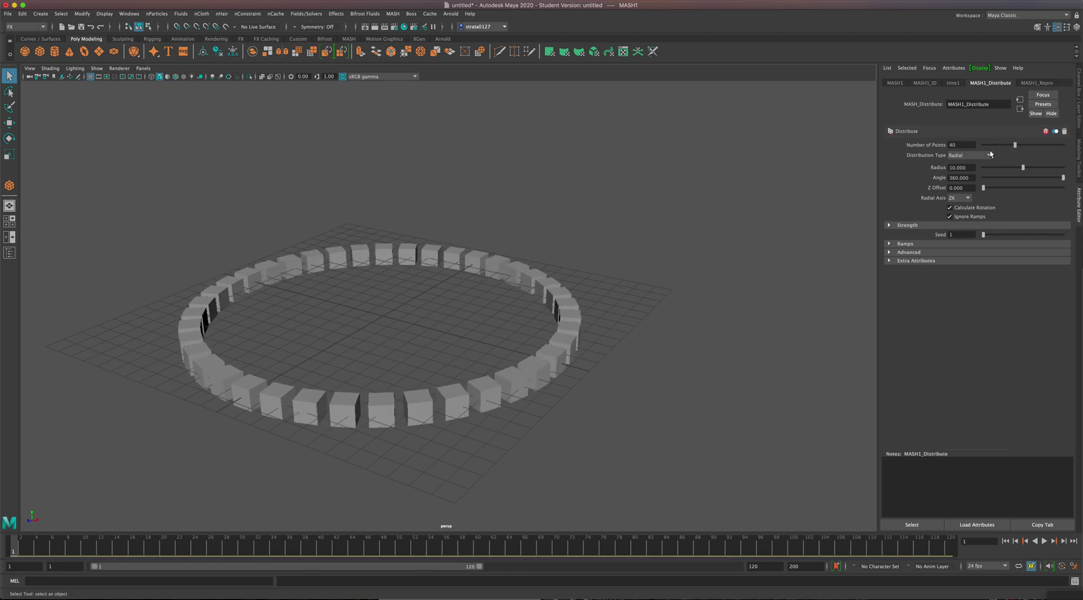
left_click_drag(526, 304, 519, 301, "alt")
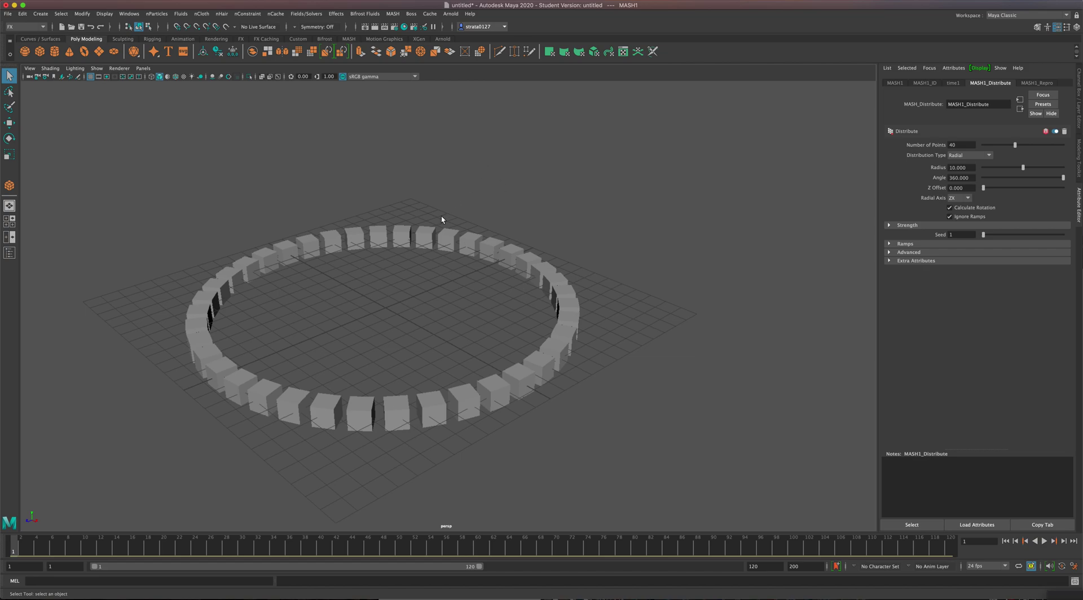
- Select the cube ring, open the MASH Editor, and show the MASH1 Waiter node's settings
left_click(427, 231)
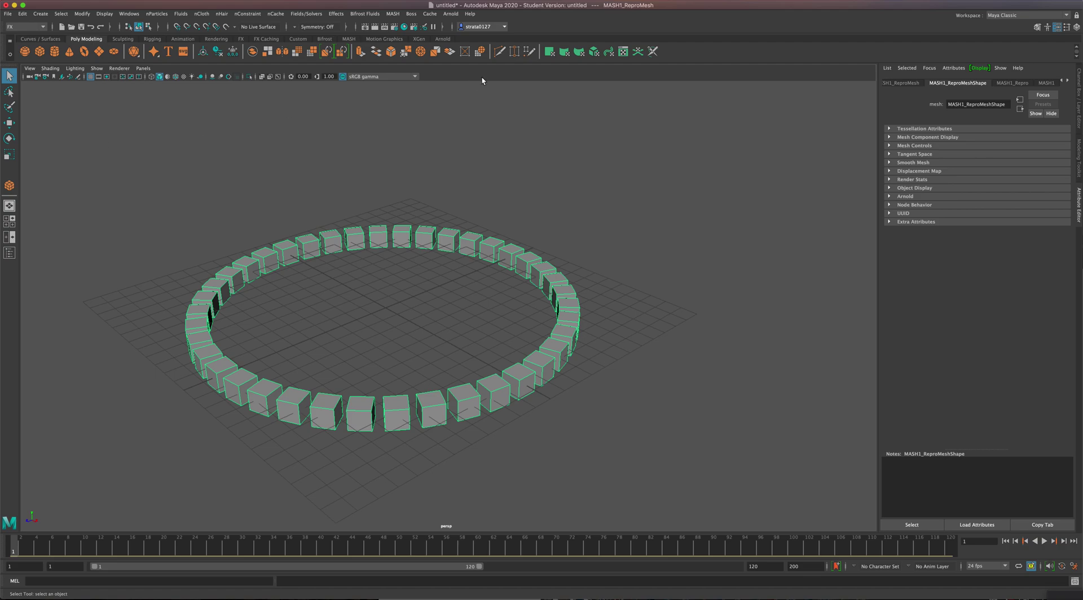
left_click(399, 15)
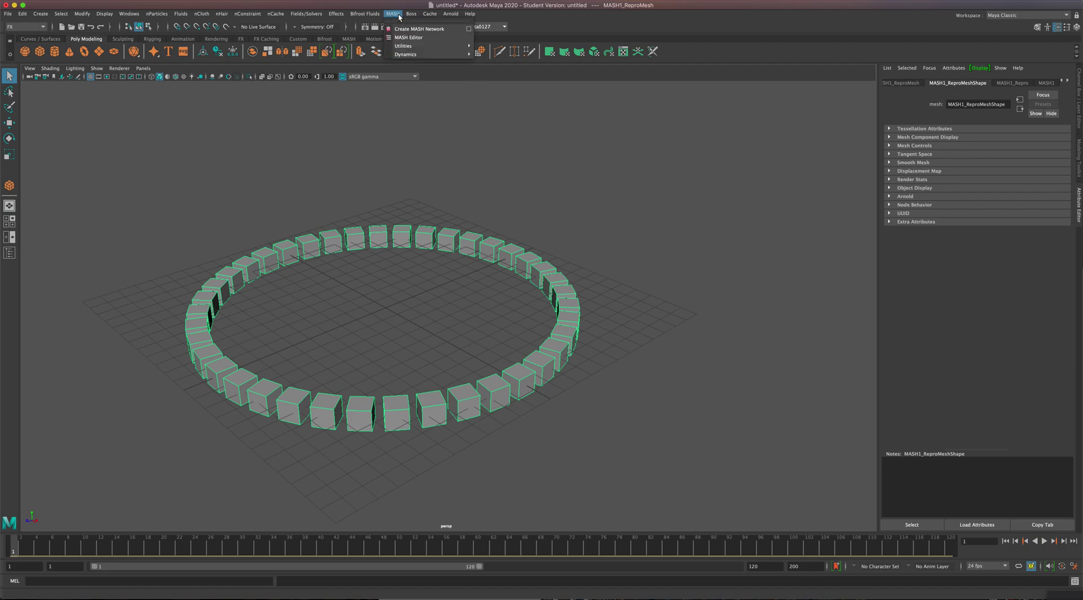
left_click(421, 38)
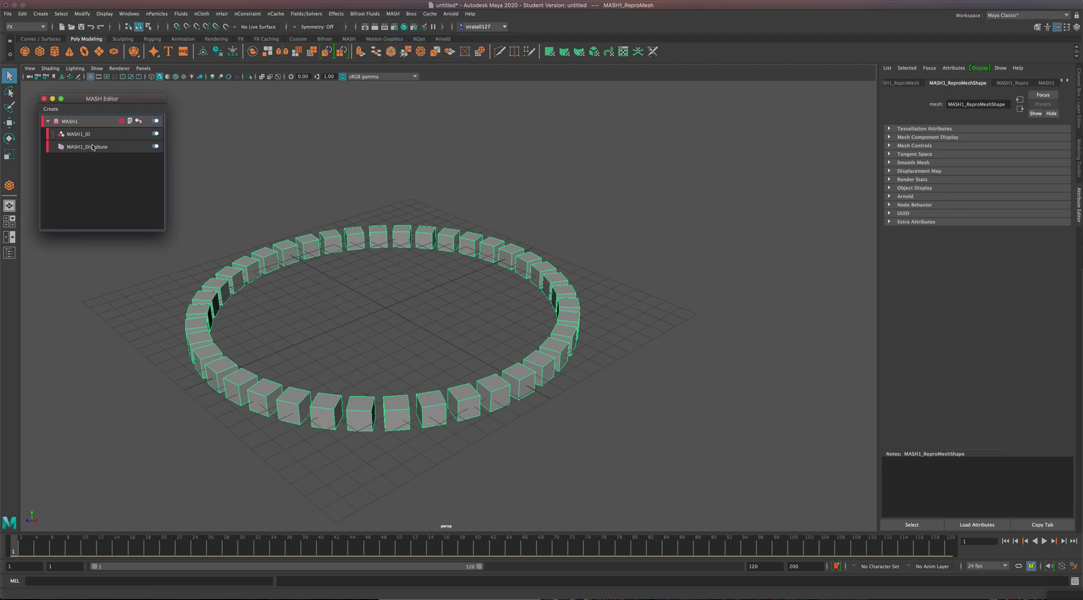
left_click(89, 135)
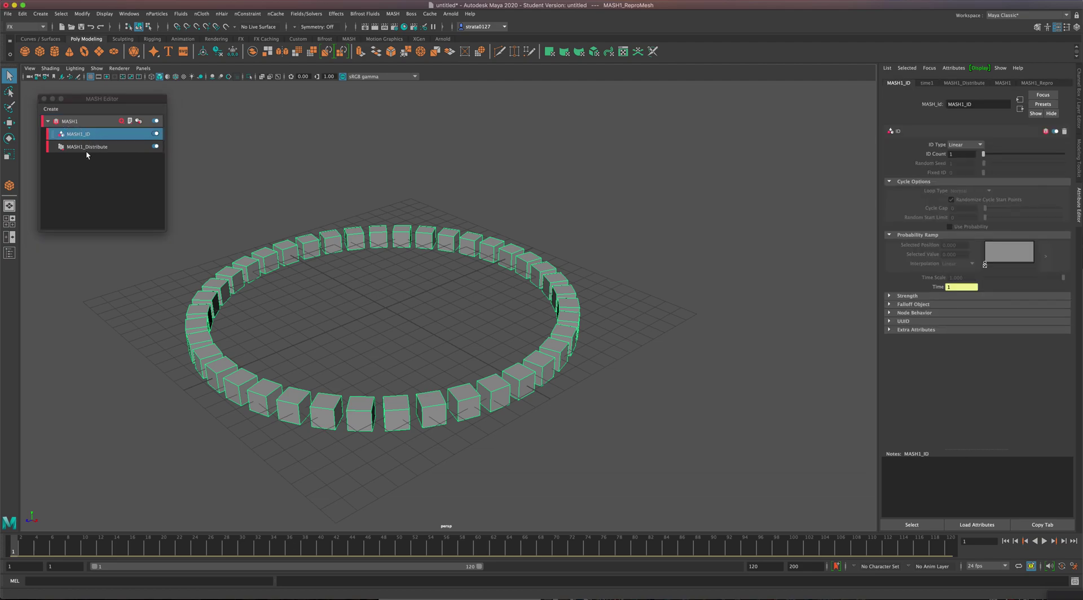
left_click(86, 149)
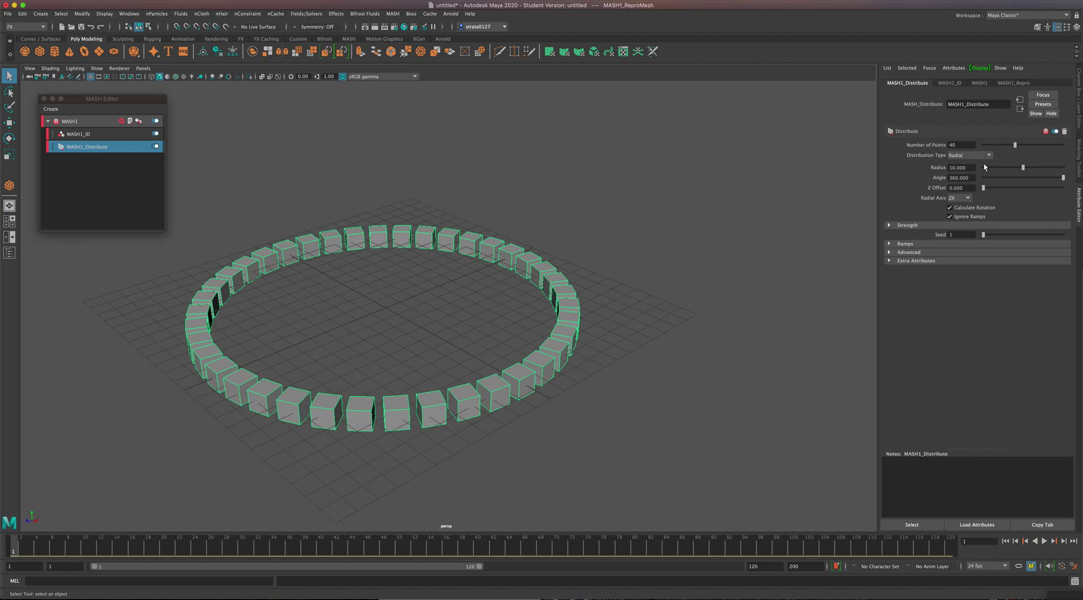
left_click(981, 86)
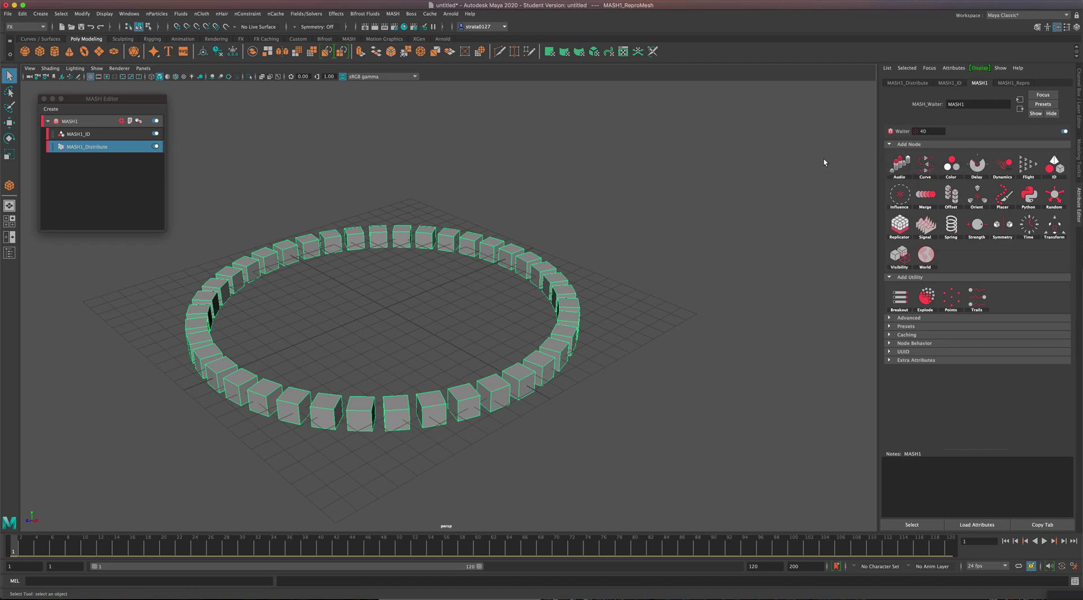
- Add a MASH1_Audio node in Spectrum mode to the MASH1 network via the MASH Editor
left_click(127, 101)
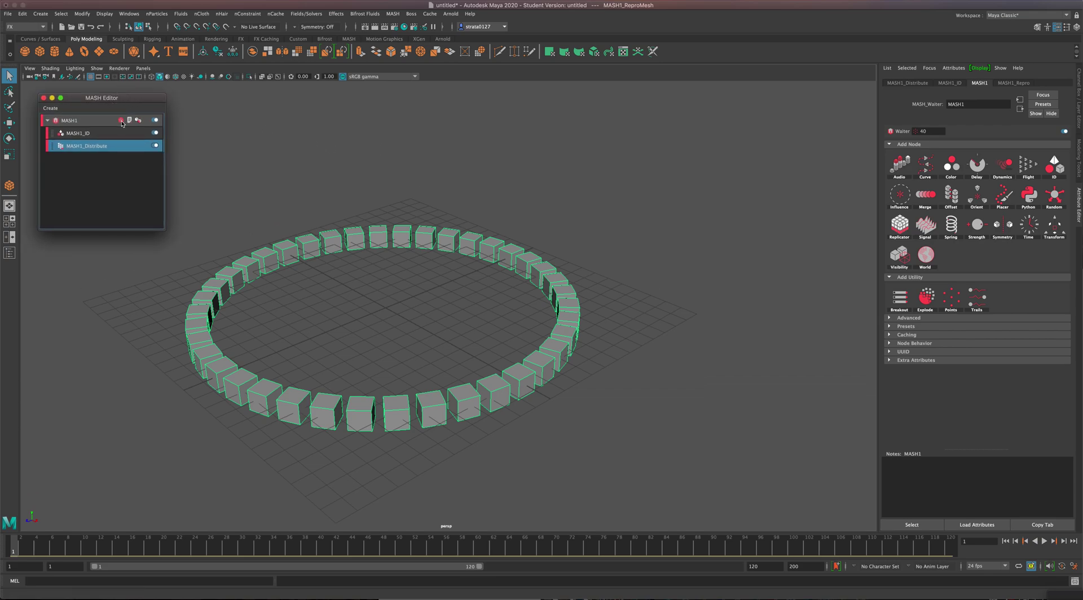
left_click(121, 120)
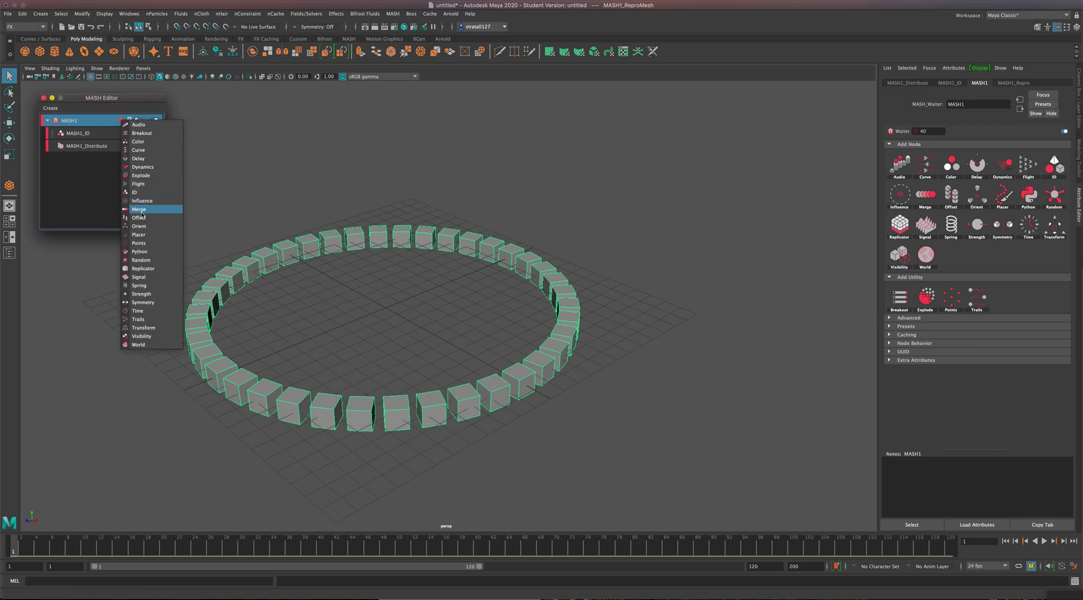
left_click(141, 126)
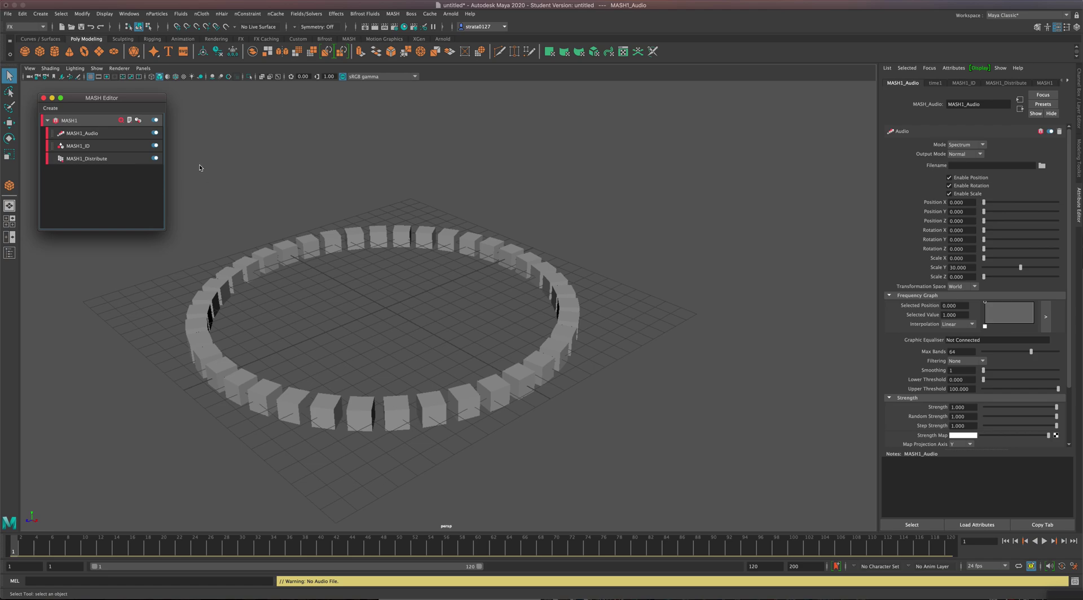
left_click(95, 136)
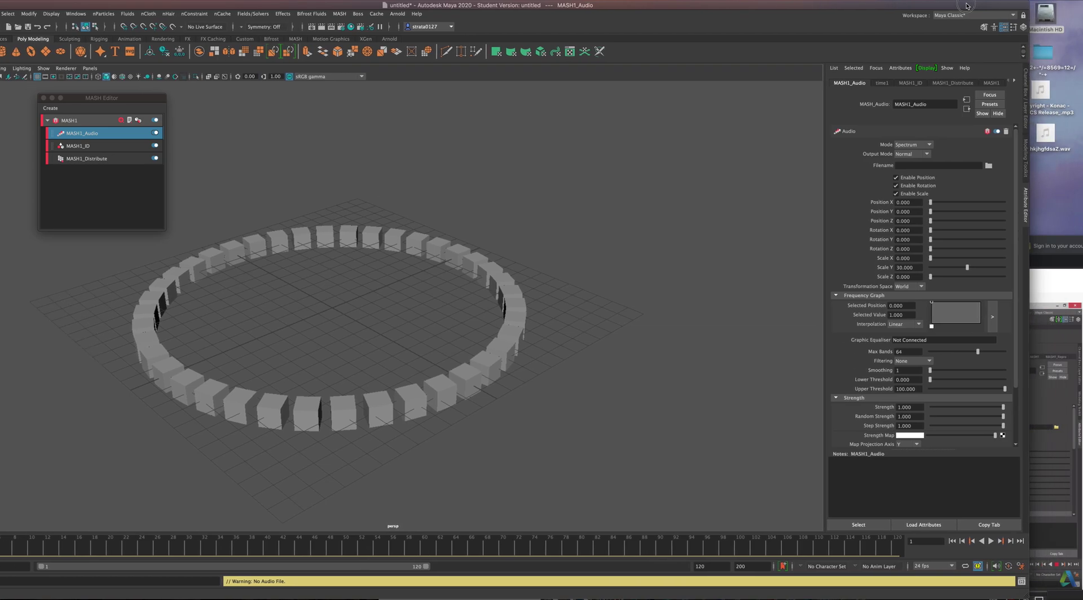
left_click_drag(1046, 133, 955, 168)
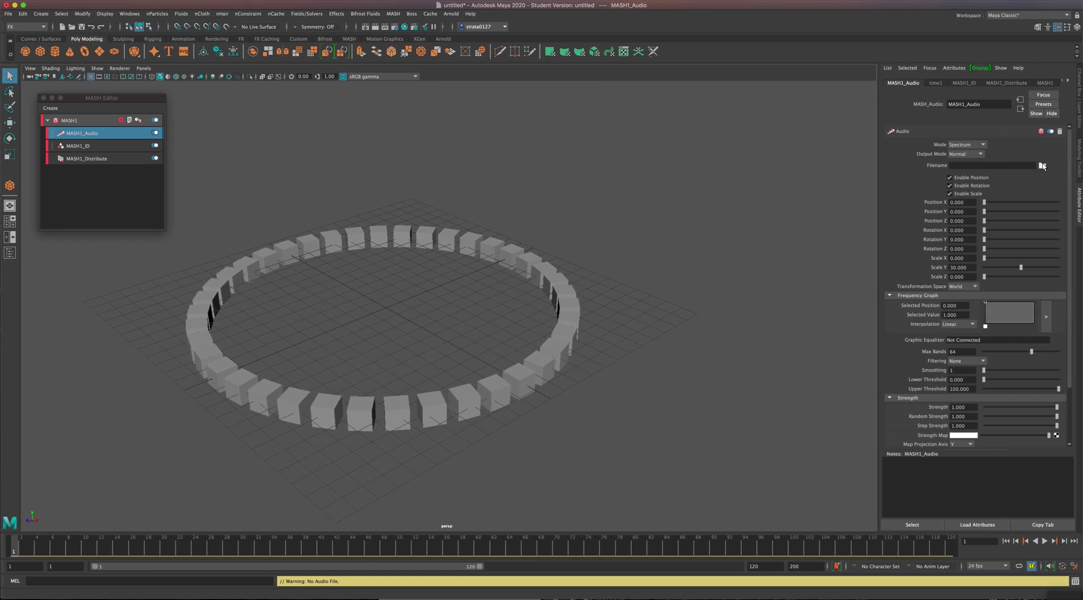
- Set MASH1_Audio's Filename to the WAV file on the Desktop
left_click(1042, 166)
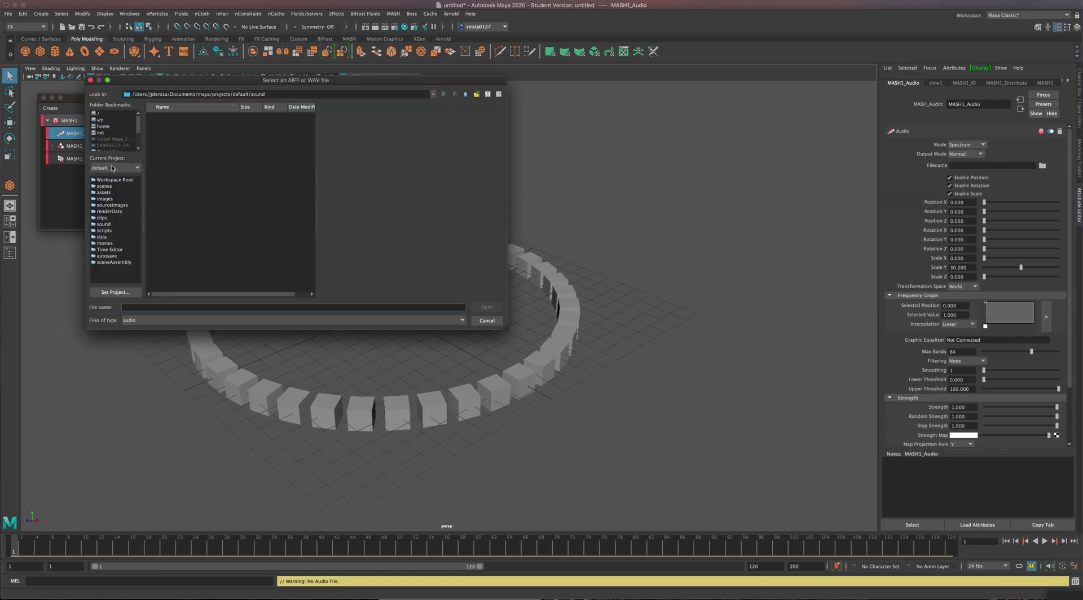
scroll(130, 133, "down", 1)
scroll(141, 132, "down", 2)
left_click(118, 139)
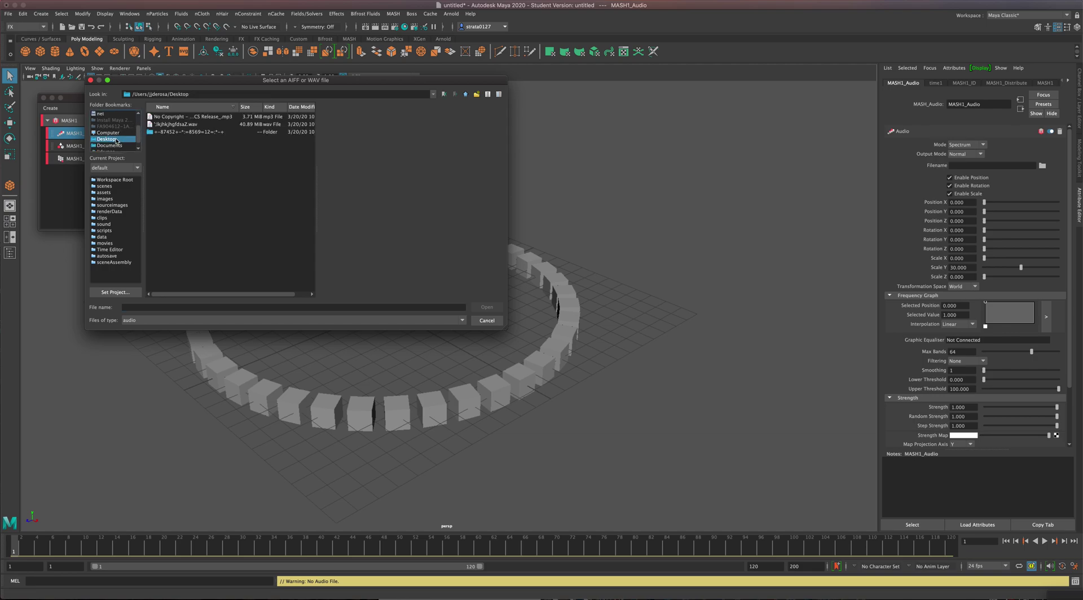
left_click(179, 124)
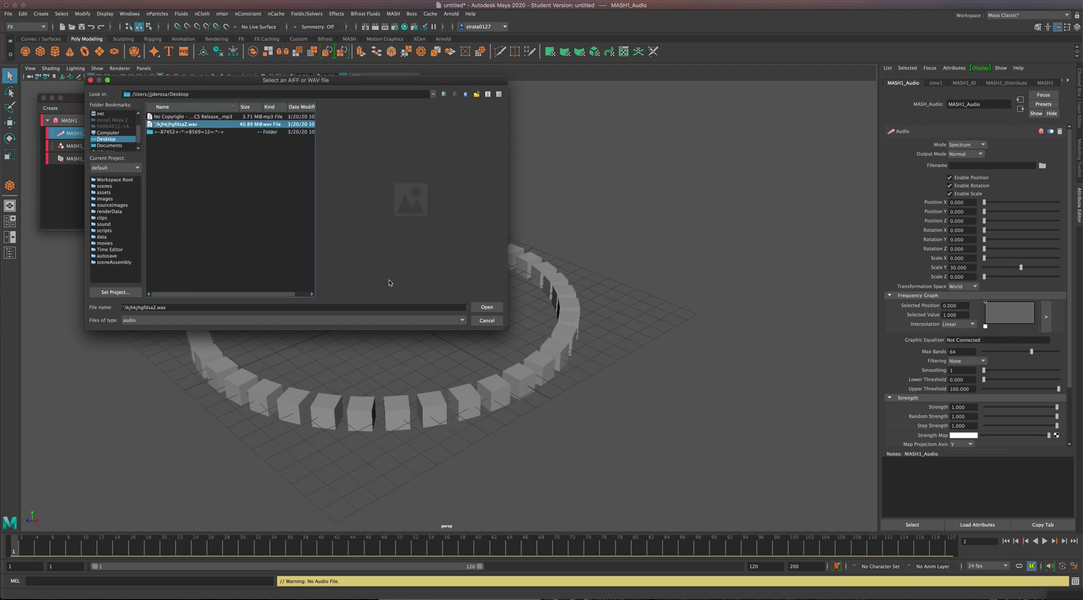
left_click(486, 307)
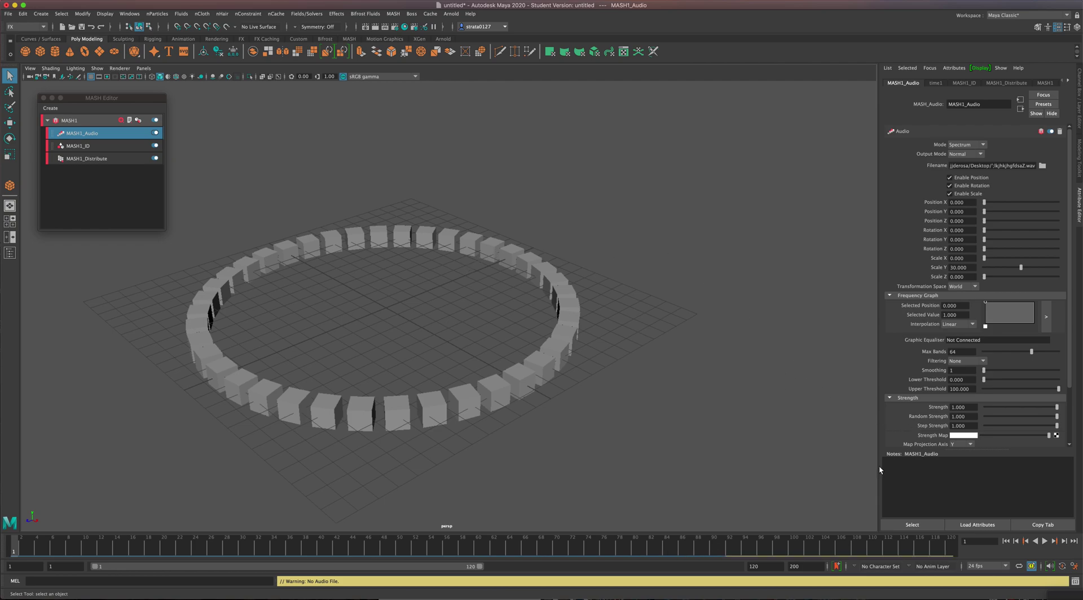
- Play the animation to watch the cubes stretch to the audio, stopping at frame 77
left_click(1044, 542)
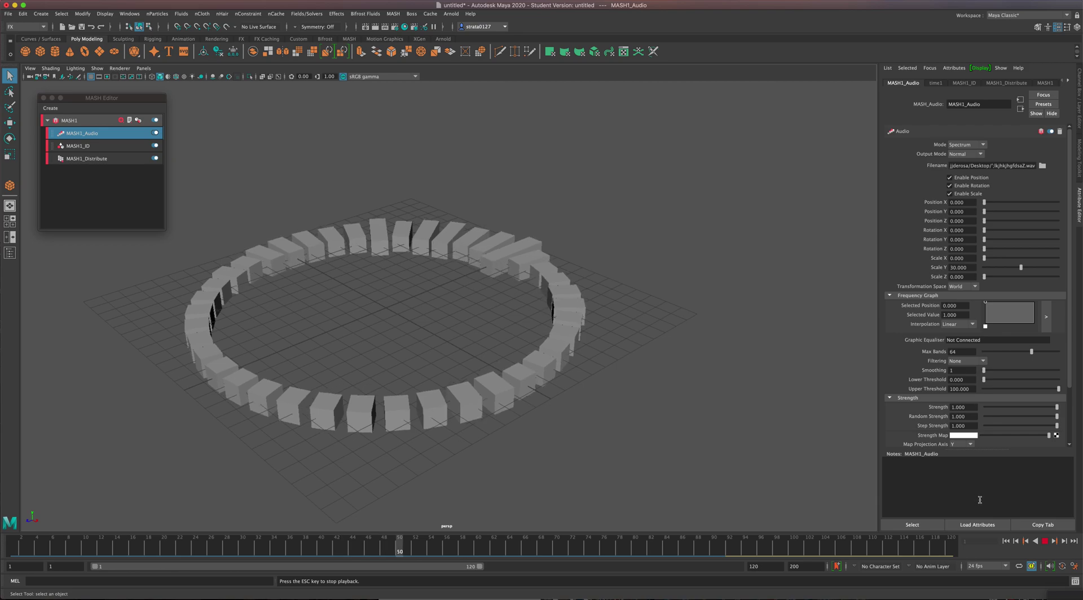
left_click(1045, 542)
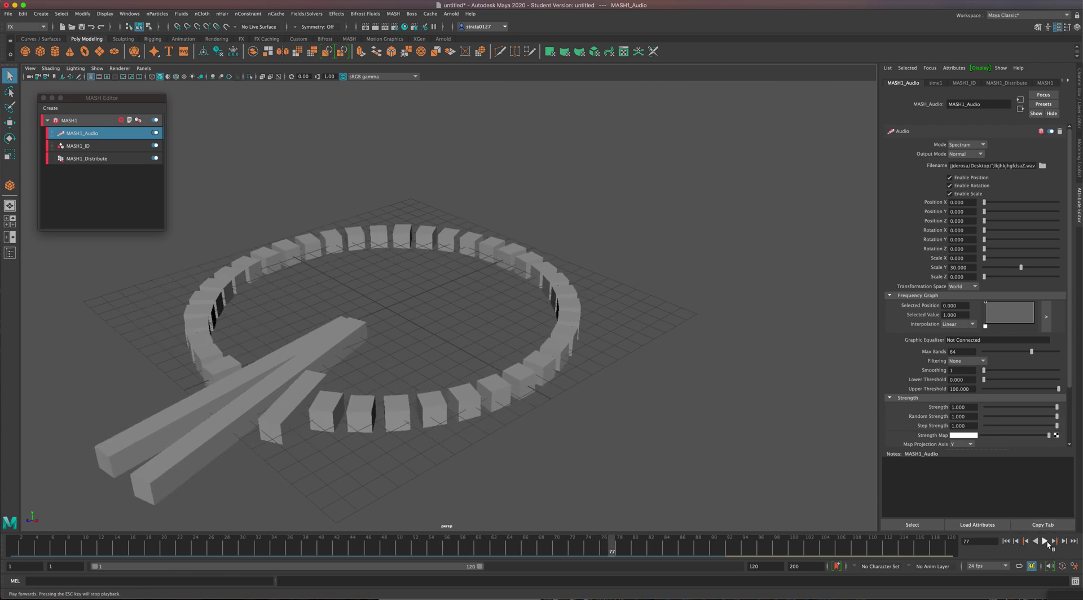
- Rewind, drag the desktop WAV file onto the timeline, then replay and stop at frame 49
left_click(1005, 541)
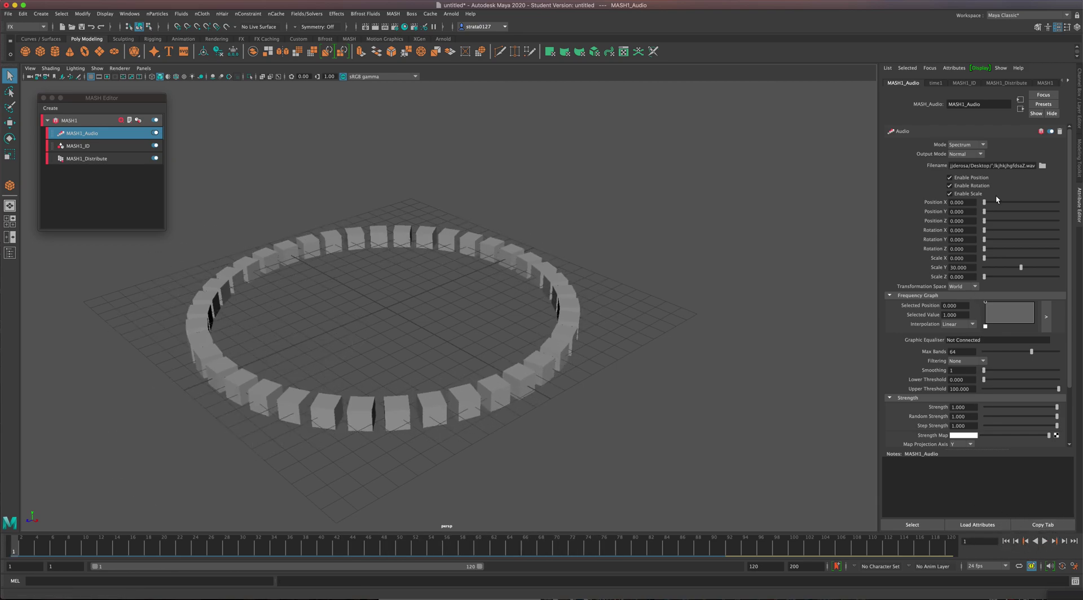
left_click_drag(1027, 9, 980, 9)
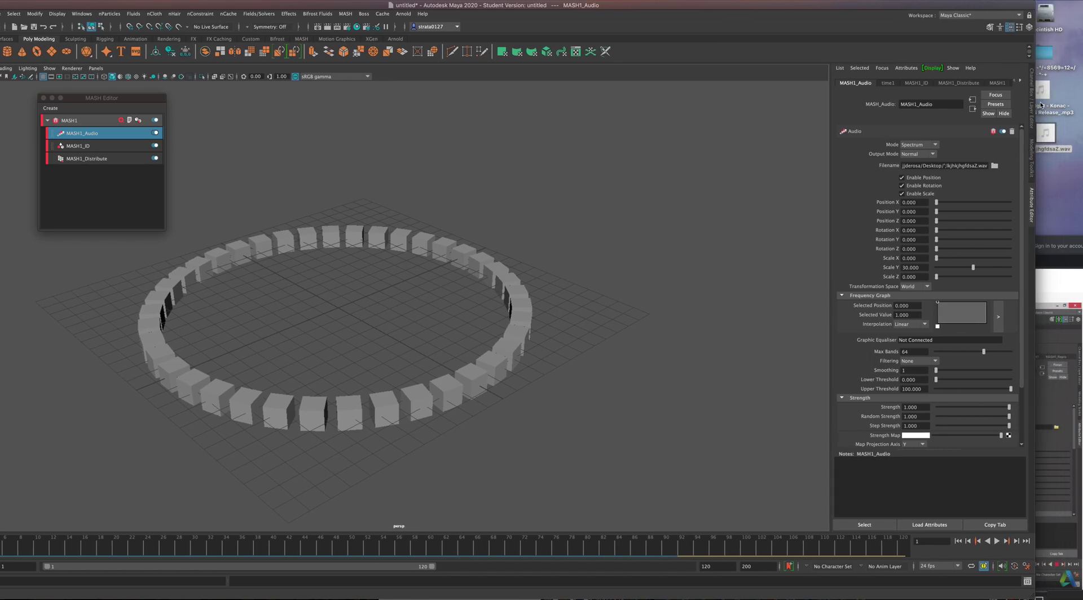
left_click_drag(1046, 136, 361, 551)
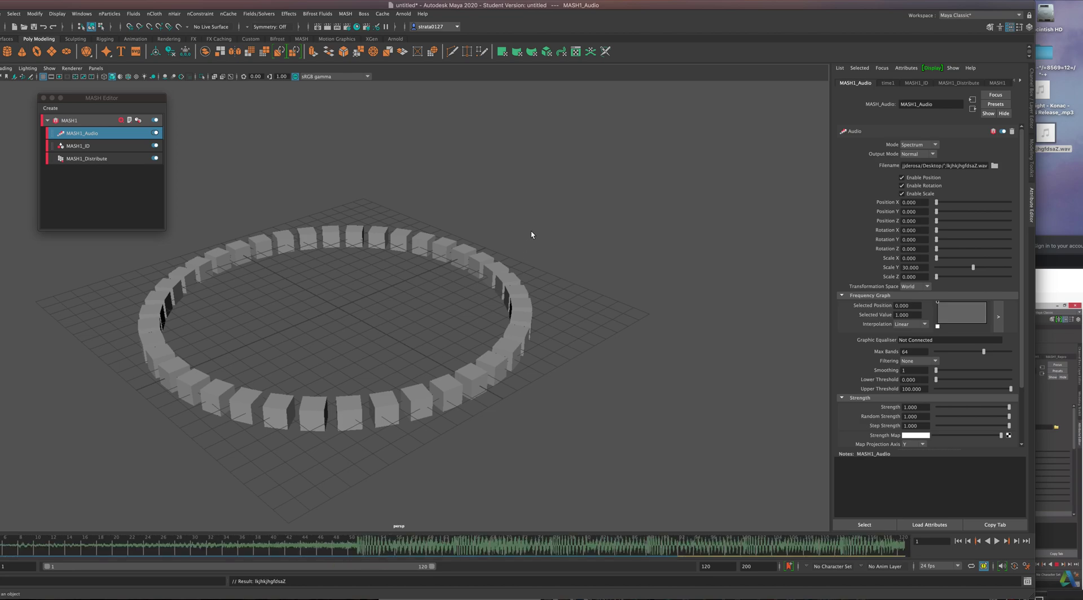
left_click_drag(531, 7, 579, 6)
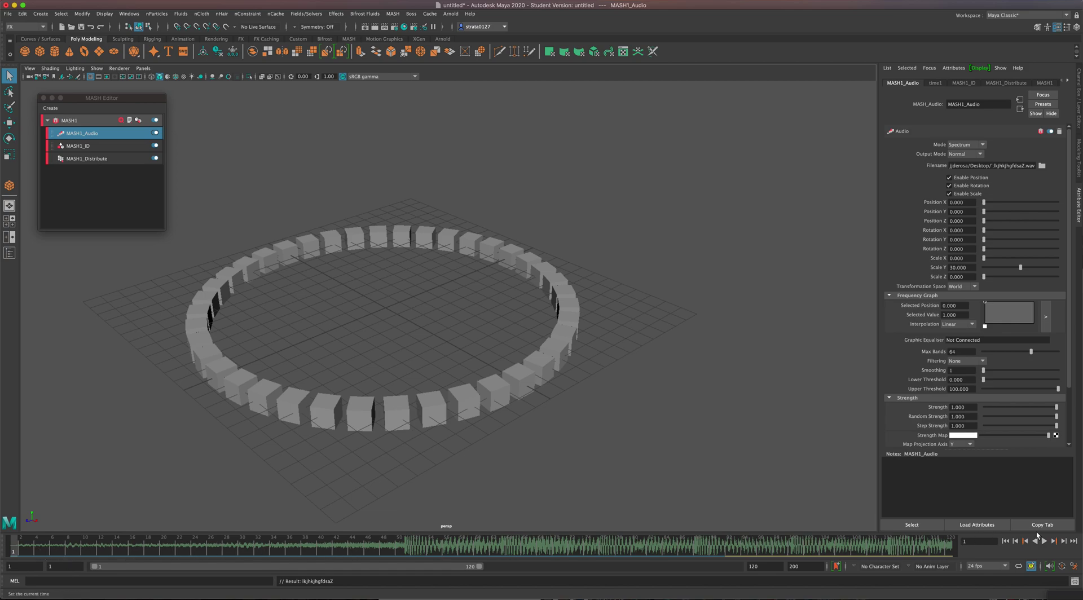
left_click_drag(550, 375, 572, 400, "alt")
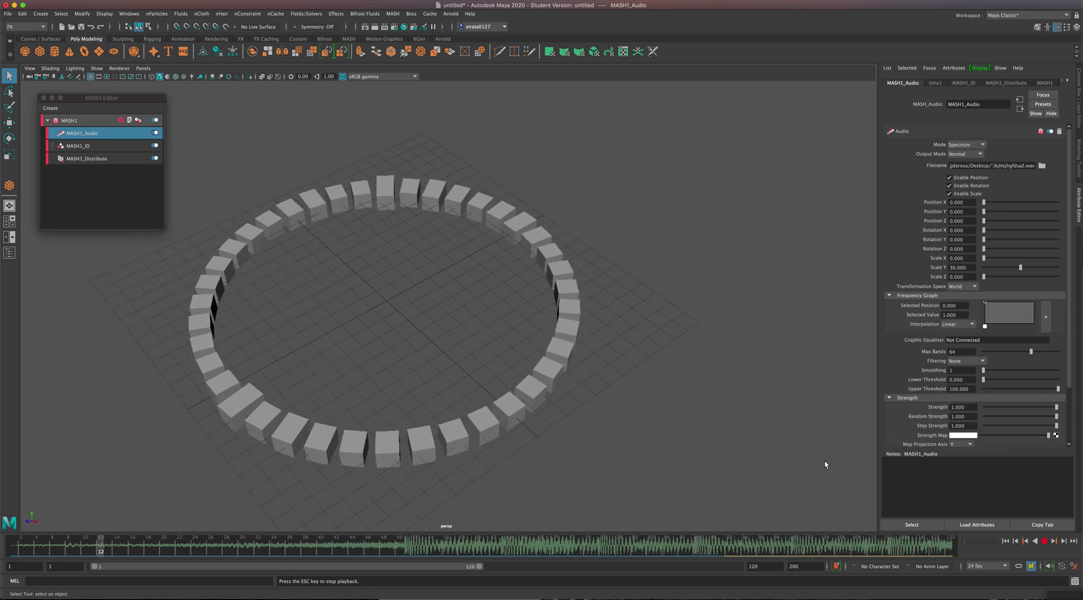
key("Escape")
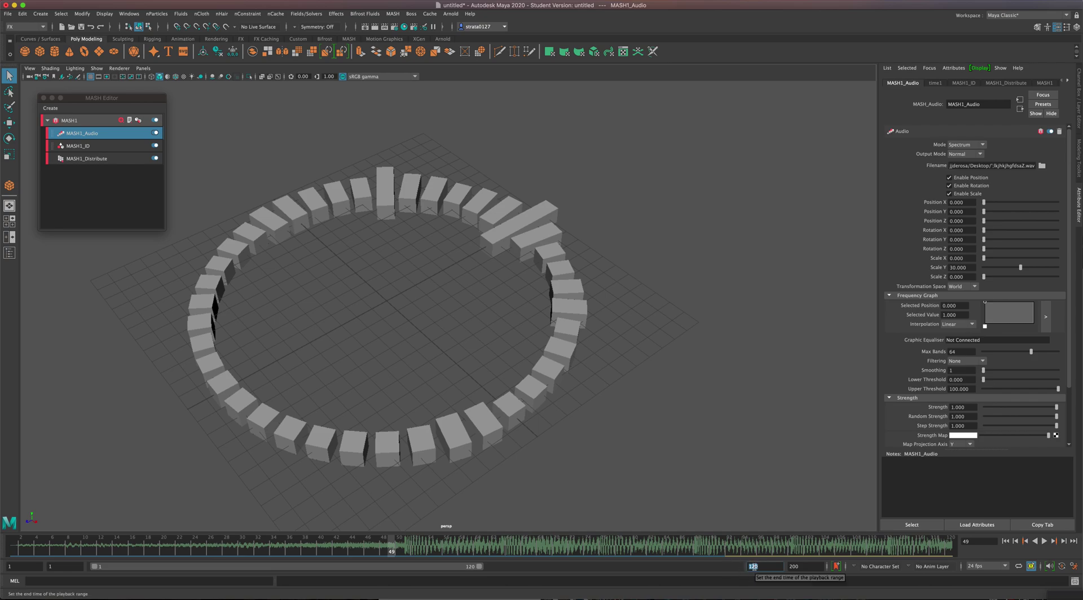
- Set the playback end time to frame 400
type("400")
key("Return")
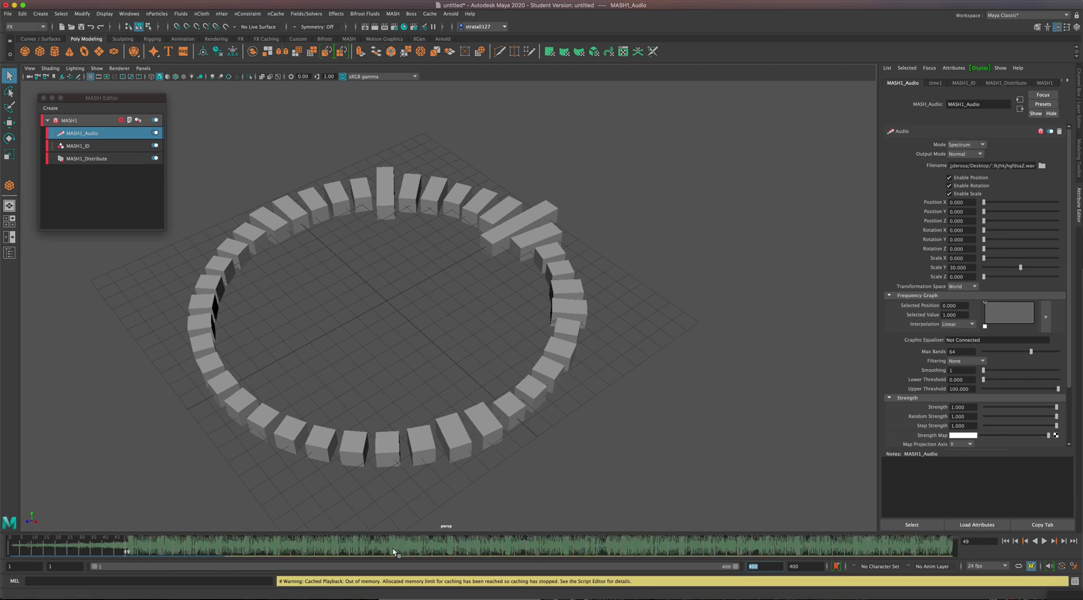
double_click(753, 566)
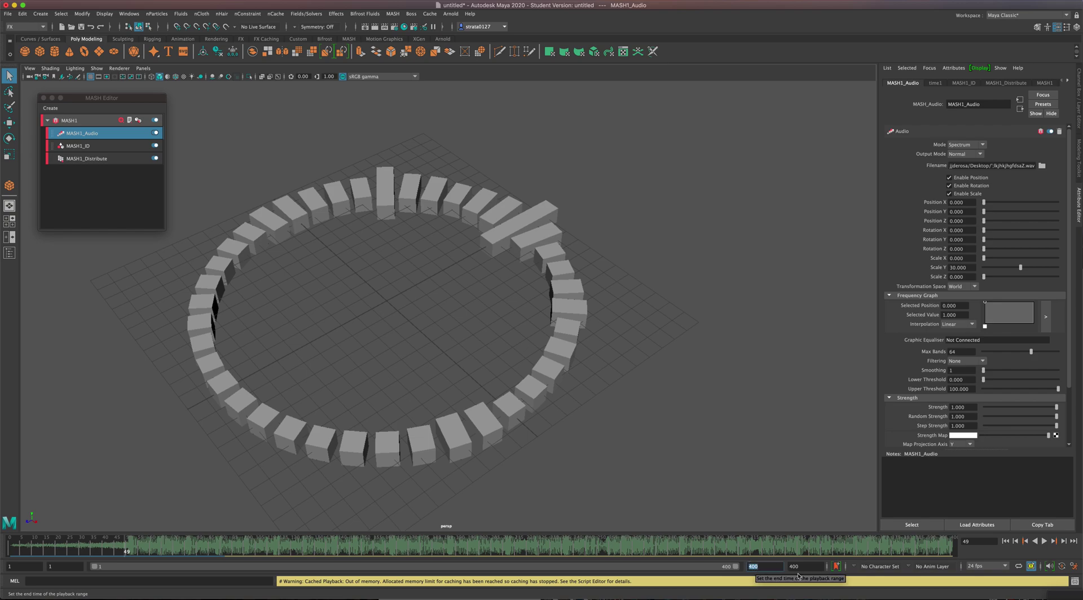
- Play the longer 400-frame range from the start with audio, stopping near frame 311
left_click(1005, 541)
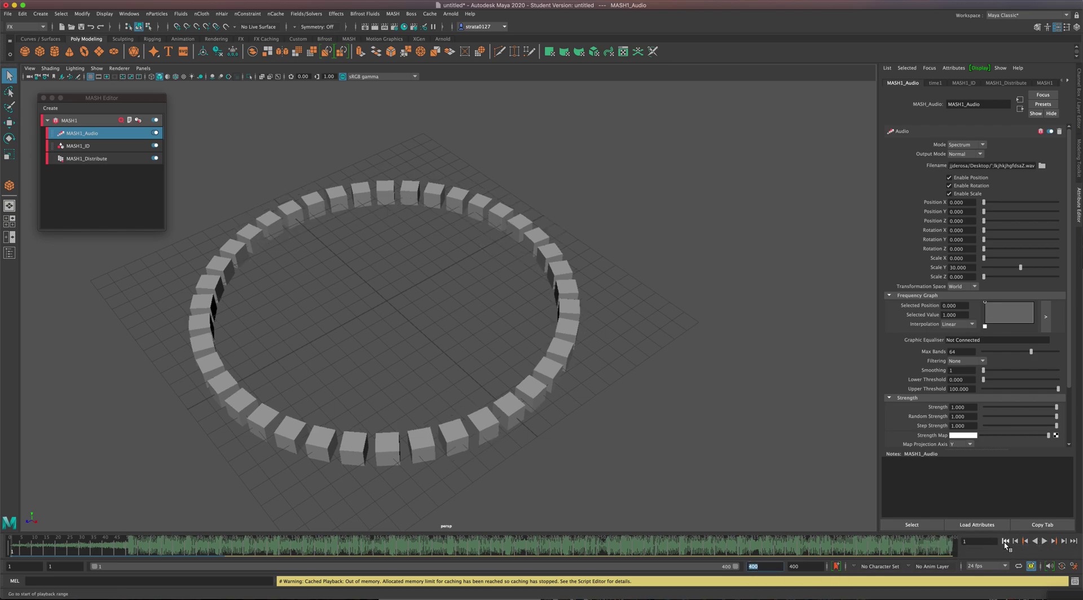
left_click(1044, 541)
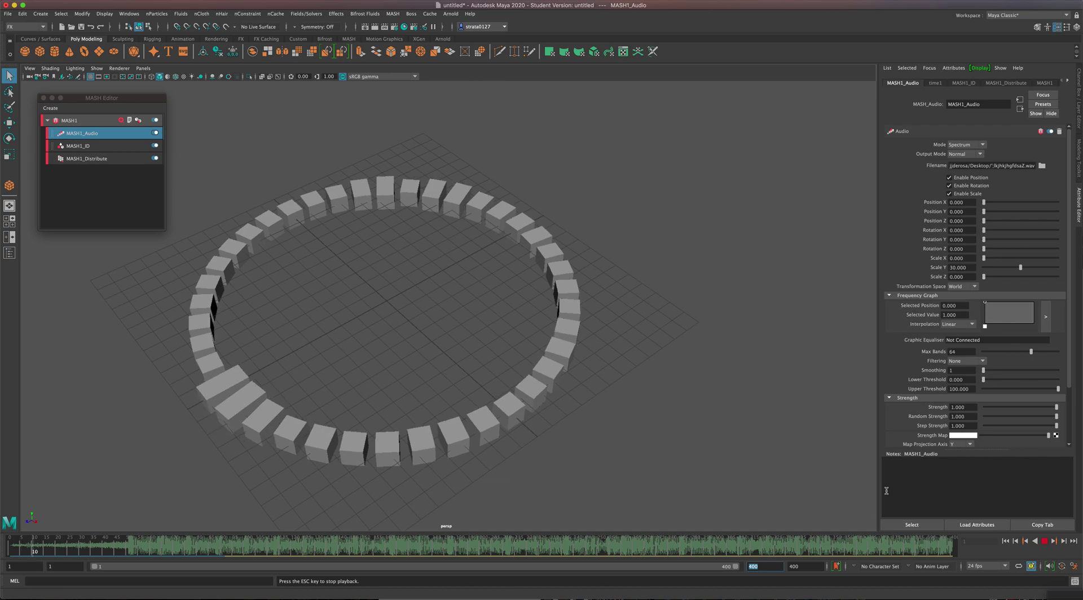
left_click(1044, 541)
- Rewind to frame 1 and switch the MASH1_Audio mode to Average
left_click(1005, 541)
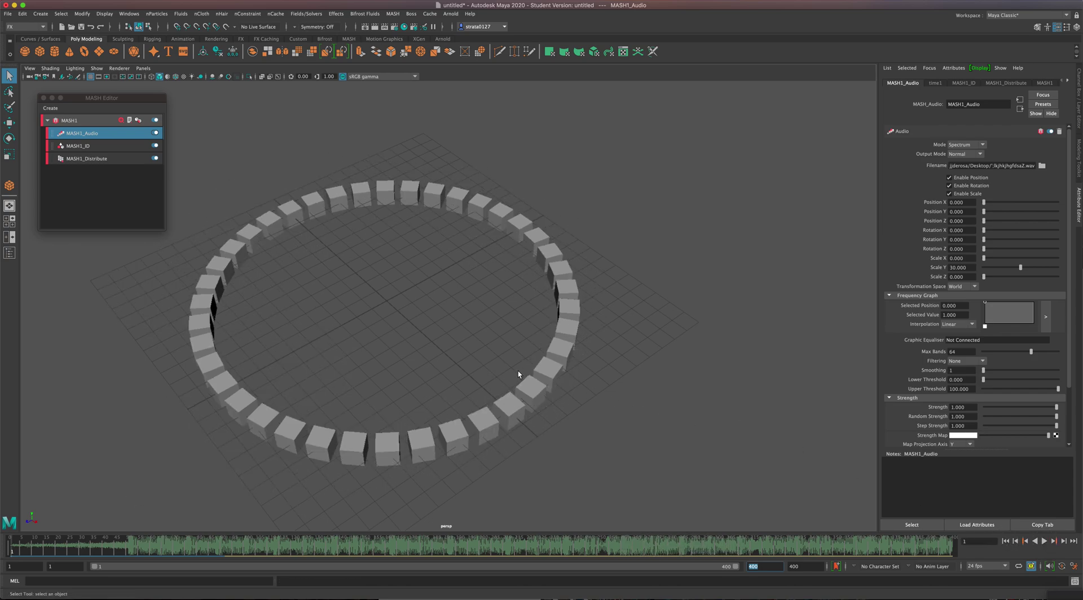
left_click_drag(517, 370, 330, 93, "alt")
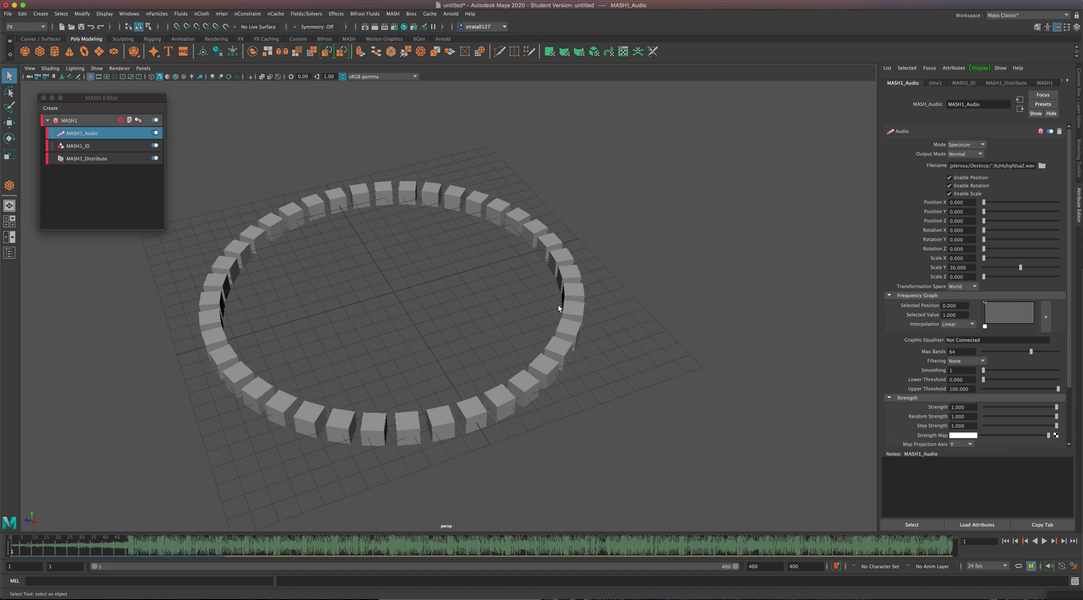
left_click(965, 145)
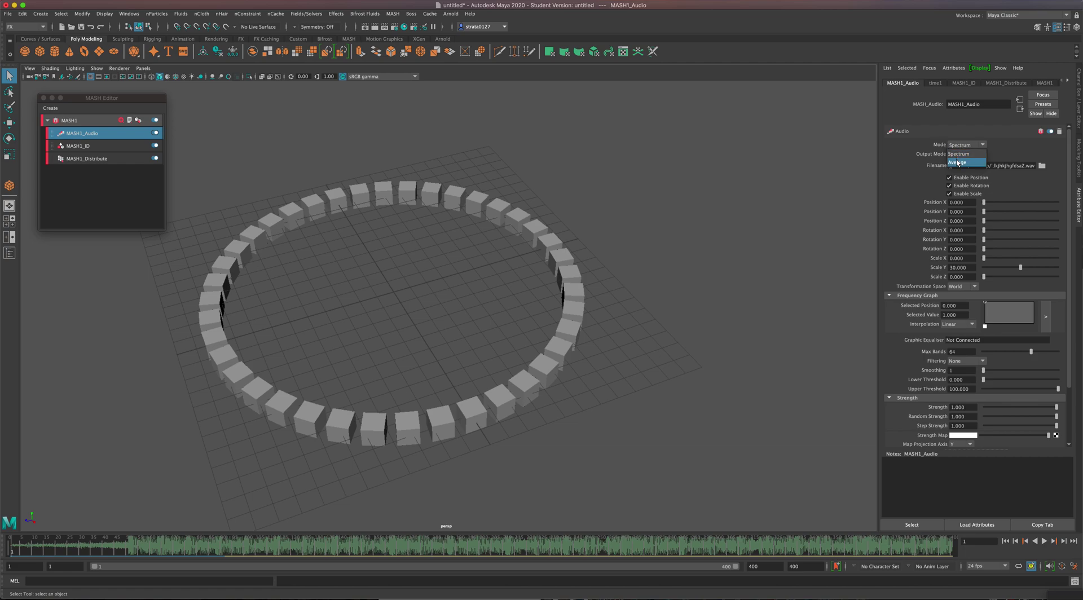
left_click(957, 163)
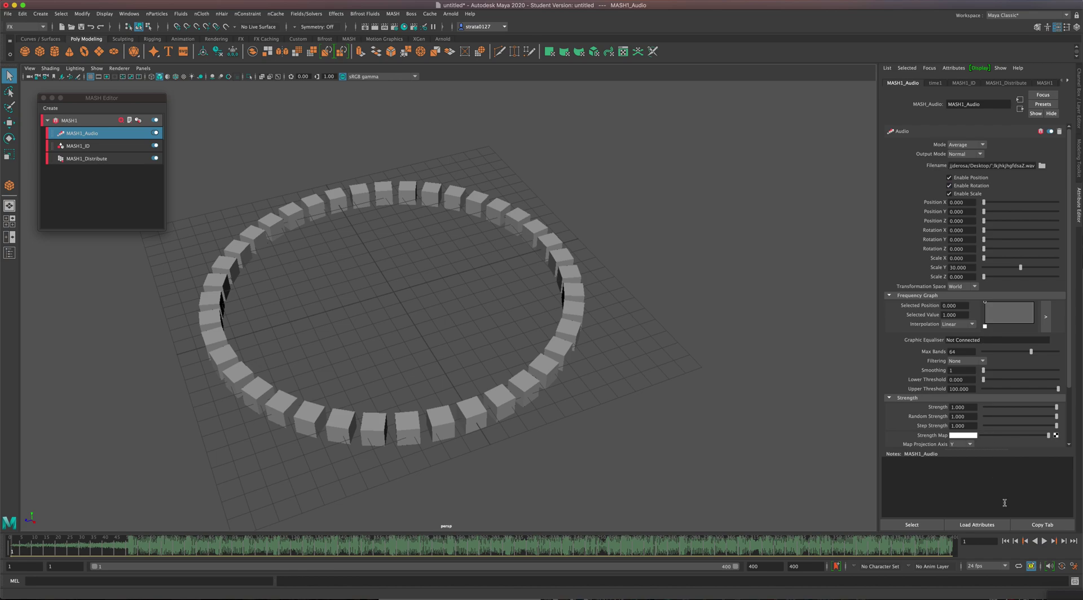
- Preview the Average-mode animation, then stop and rewind to frame 1
left_click(1044, 541)
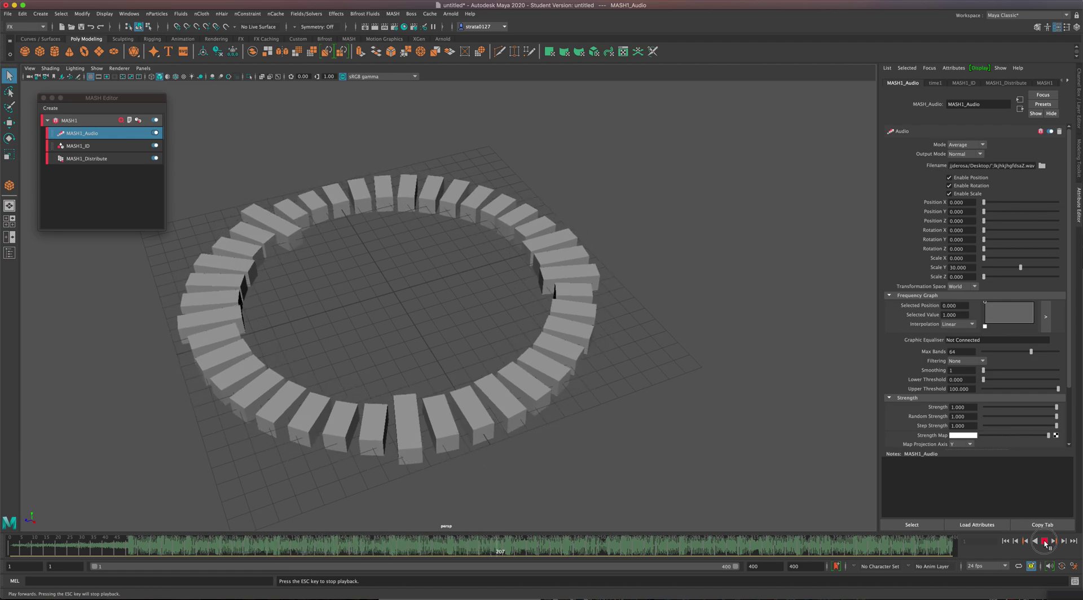
left_click(1044, 542)
left_click(1006, 543)
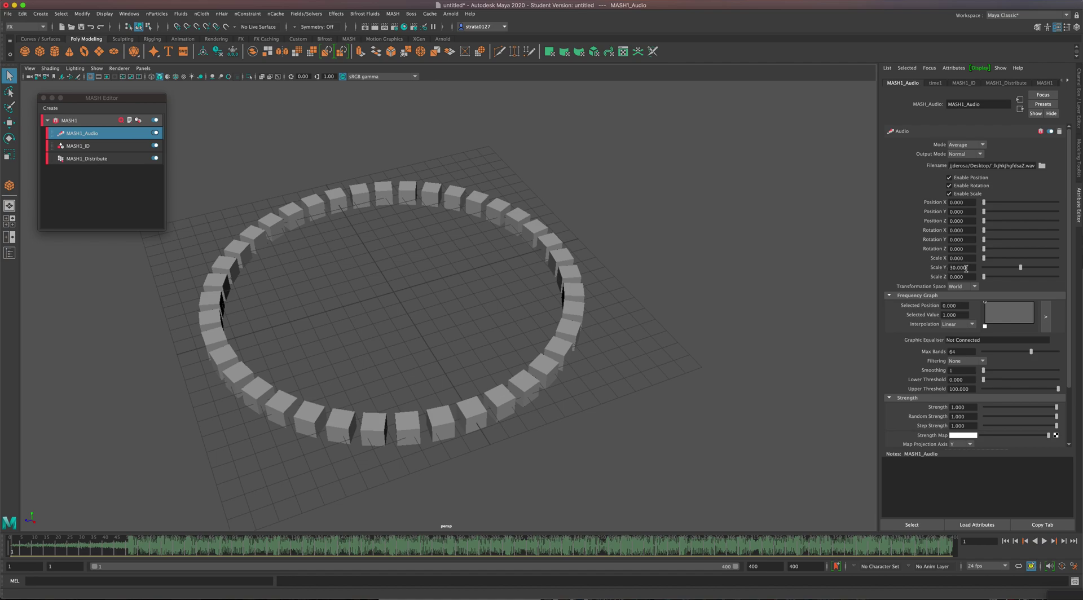
left_click(951, 145)
- Switch MASH1_Audio to Spectrum mode, lower the Y scale (entering 30), and preview to frame 37
left_click(953, 160)
left_click_drag(1065, 273, 1018, 270)
type("30")
key("Return")
left_click(1044, 541)
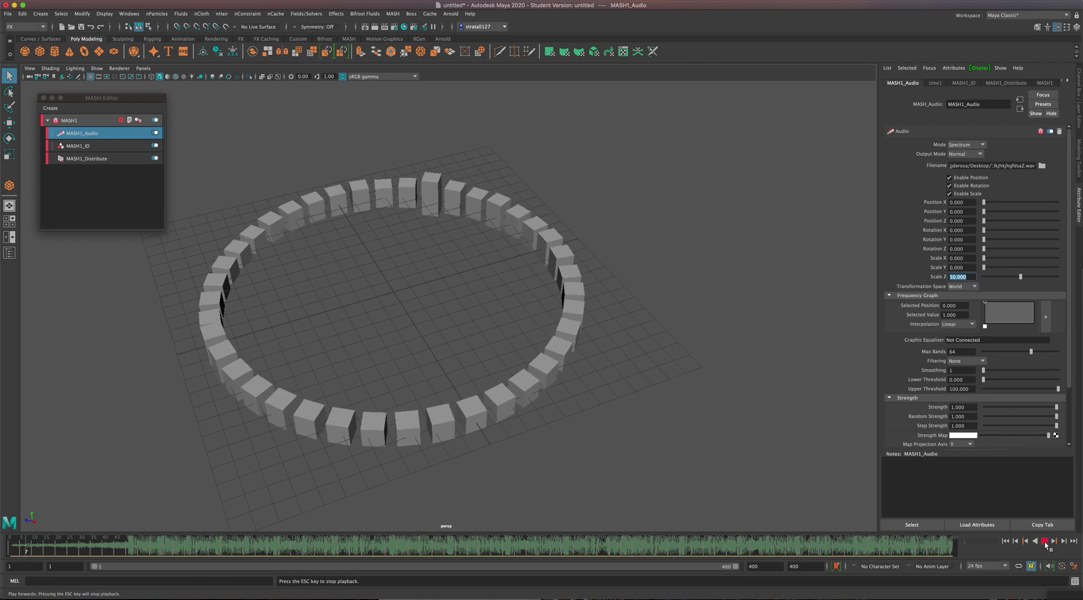
left_click(1044, 540)
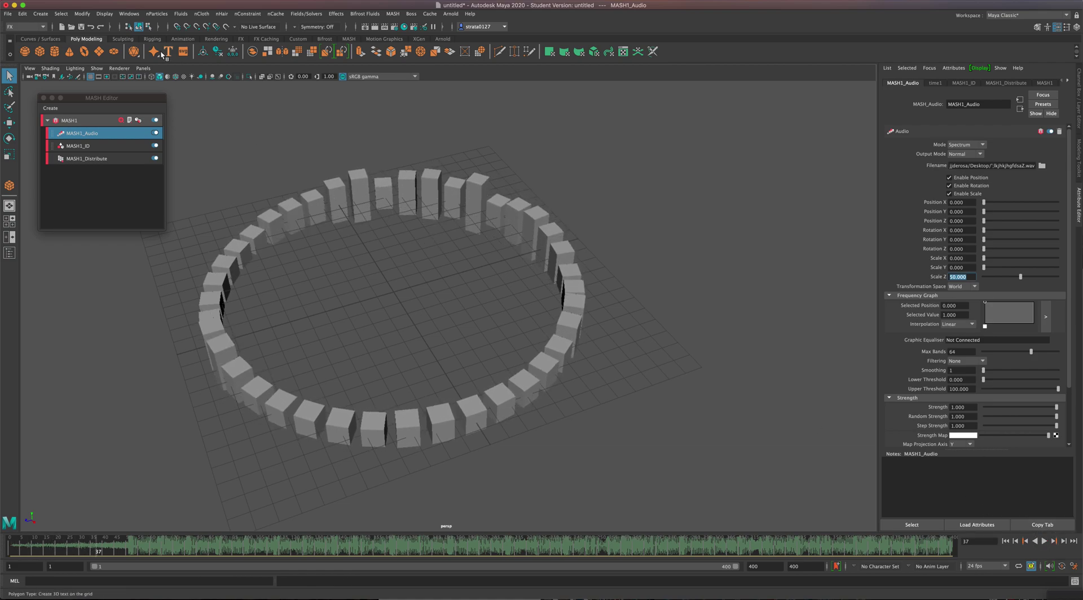
- Draw a polygon plane wider than the cube ring and lower it beneath the cubes
left_click(98, 51)
left_click_drag(195, 184, 199, 189, "alt")
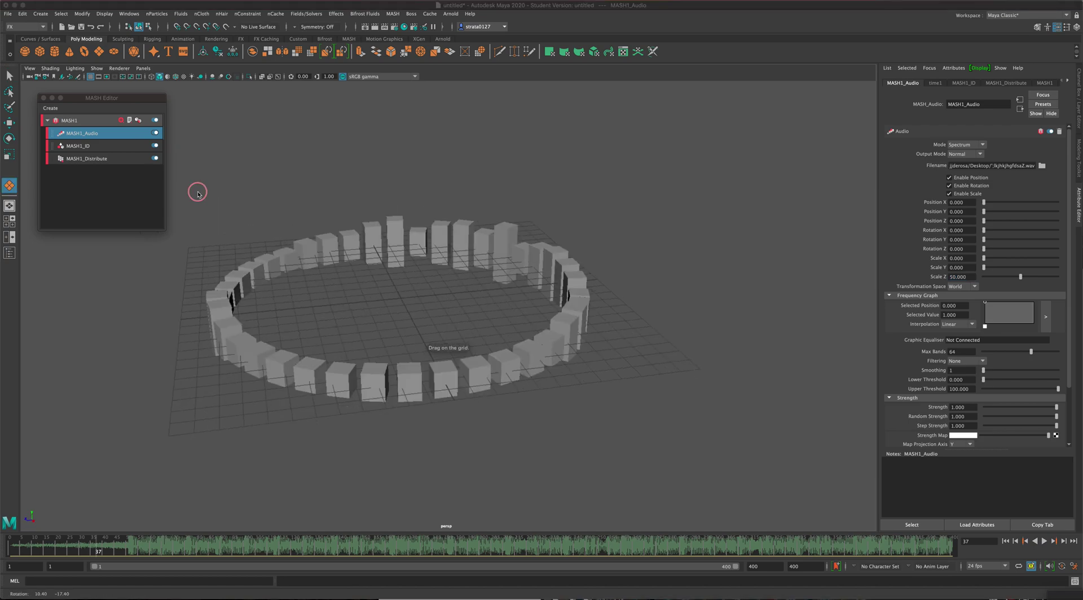
left_click_drag(175, 237, 763, 395)
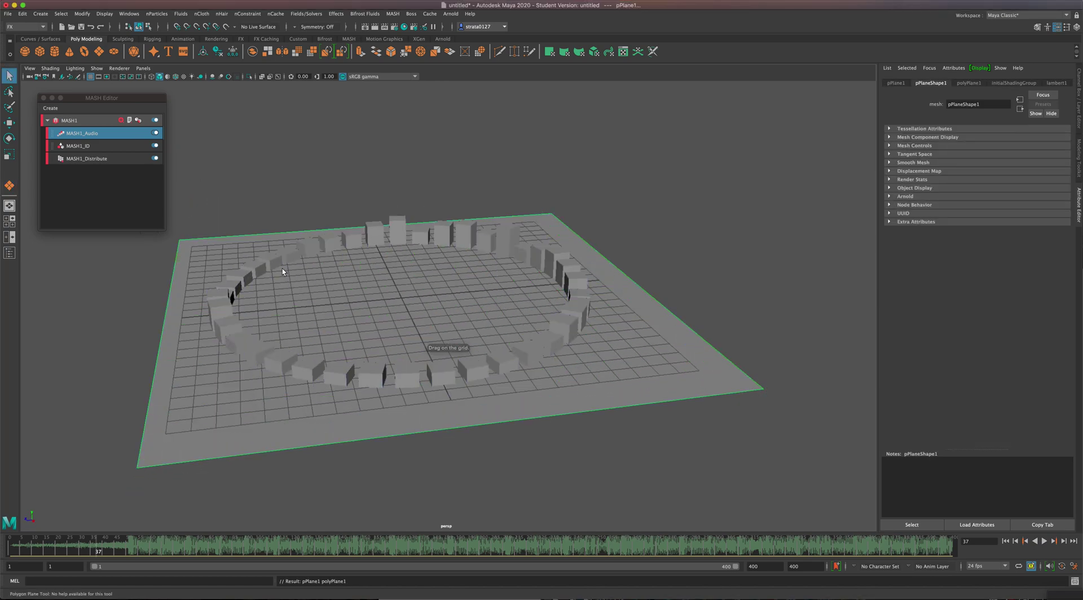
key("w")
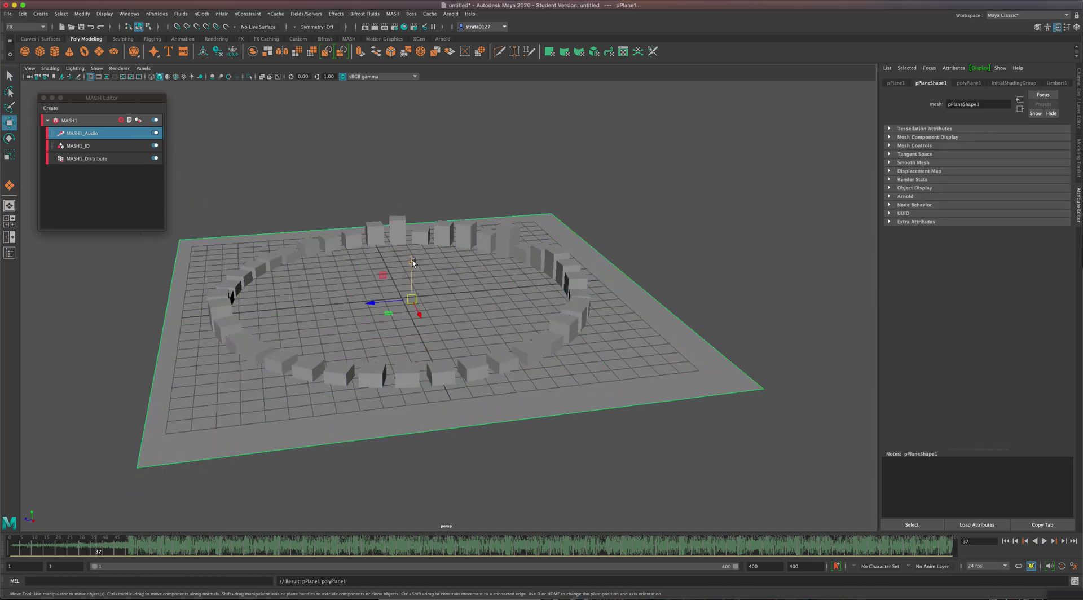
left_click_drag(412, 260, 386, 264)
- Reselect the ground plane, check its position under the ring, and rewind to frame 1
left_click(463, 254)
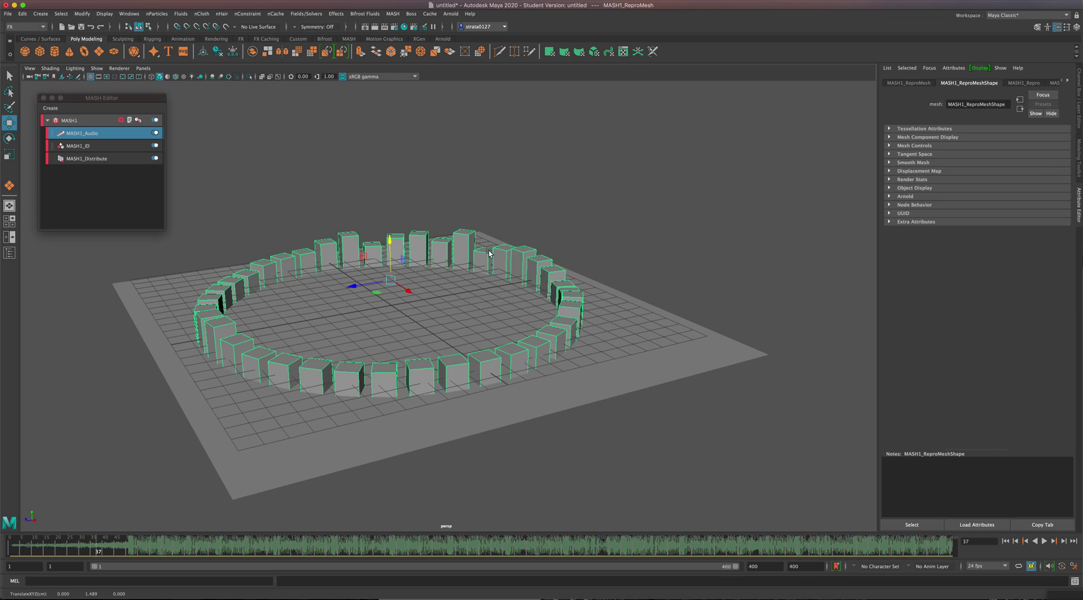
left_click_drag(424, 257, 437, 258, "alt")
left_click(648, 361)
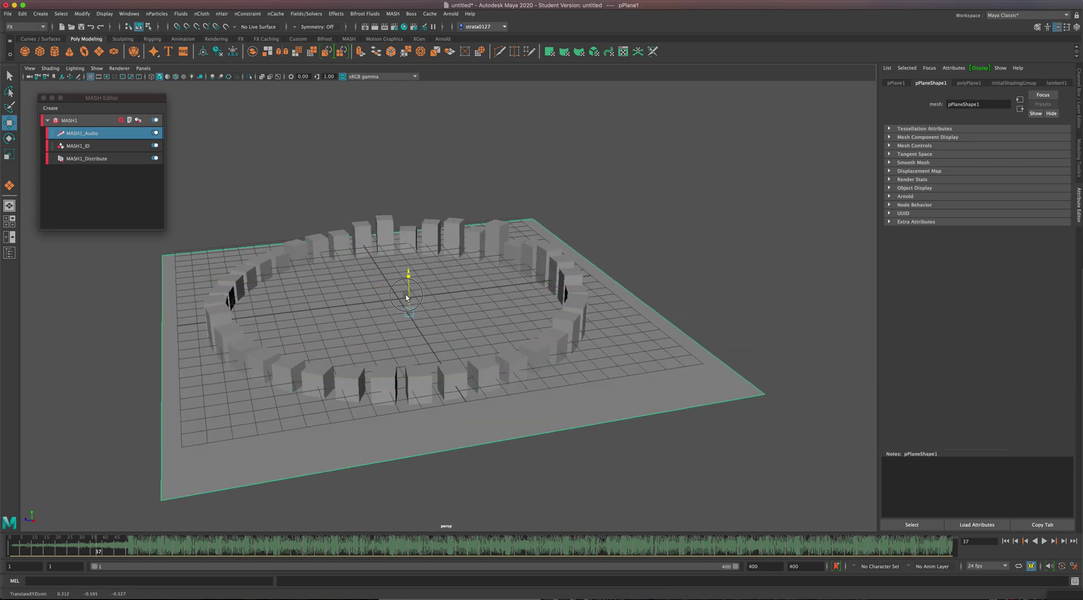
left_click(407, 270)
left_click_drag(469, 298, 533, 332, "alt")
scroll(533, 330, "up", 3)
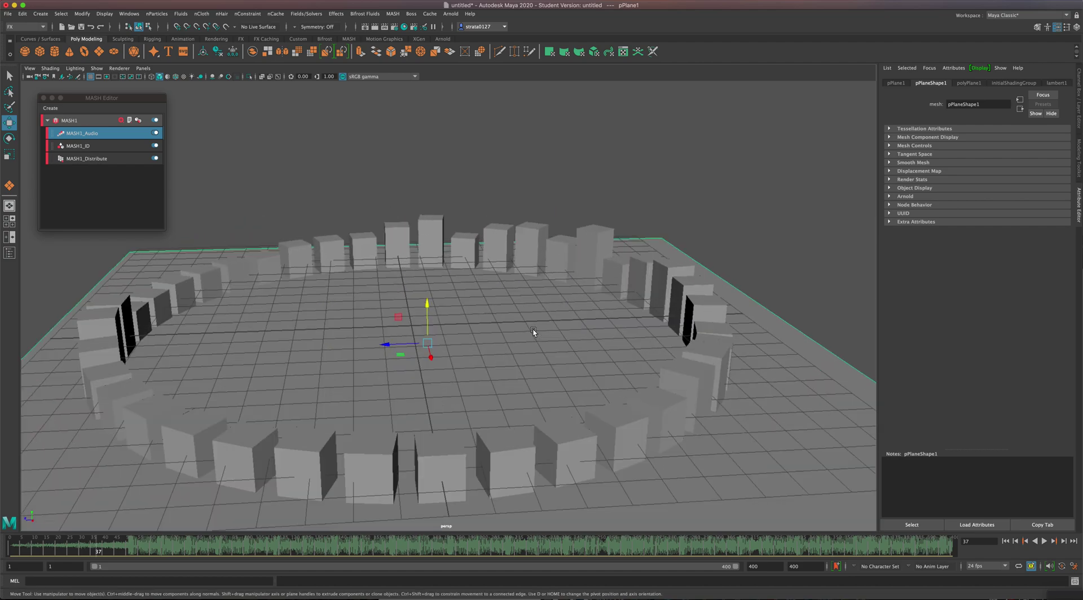
left_click(1006, 542)
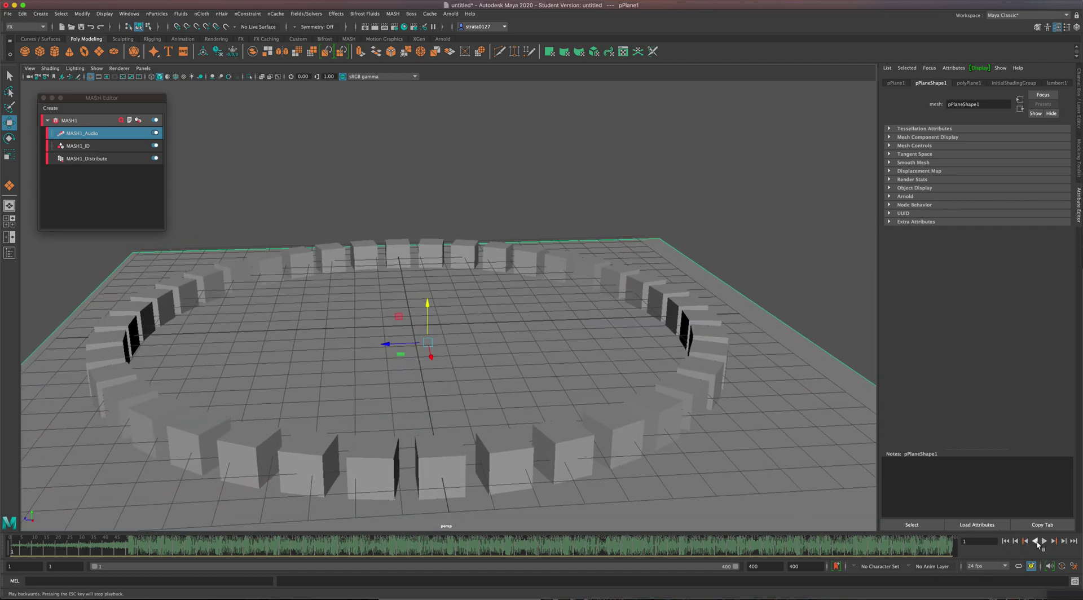
- Select the MASH cube ring, show its MASH1_Audio tab, and start playback with Alt+V
left_click(368, 256)
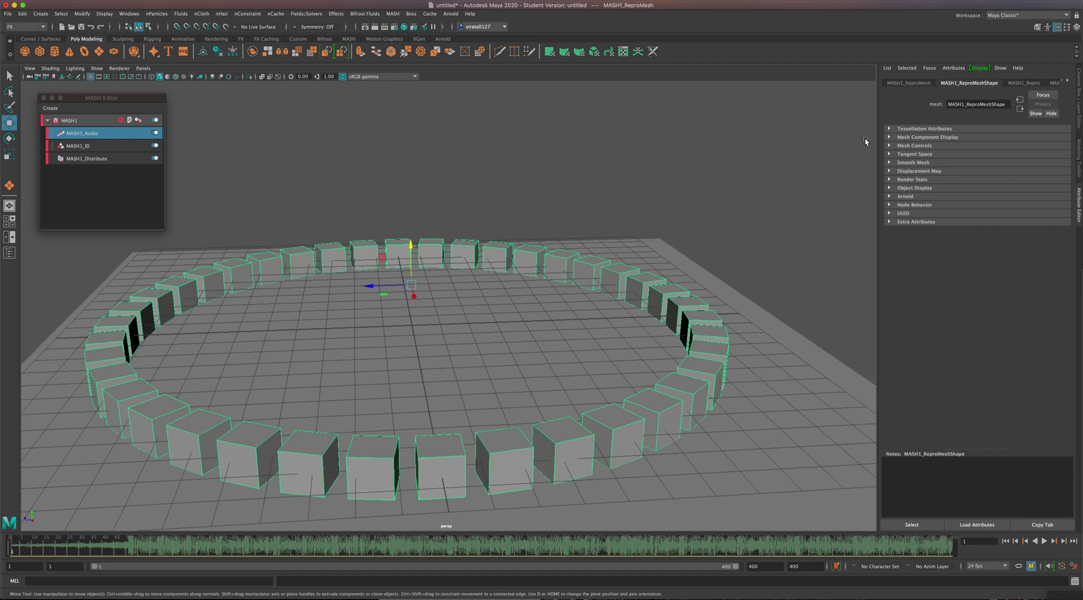
left_click(1068, 81)
left_click(1044, 83)
left_click(915, 83)
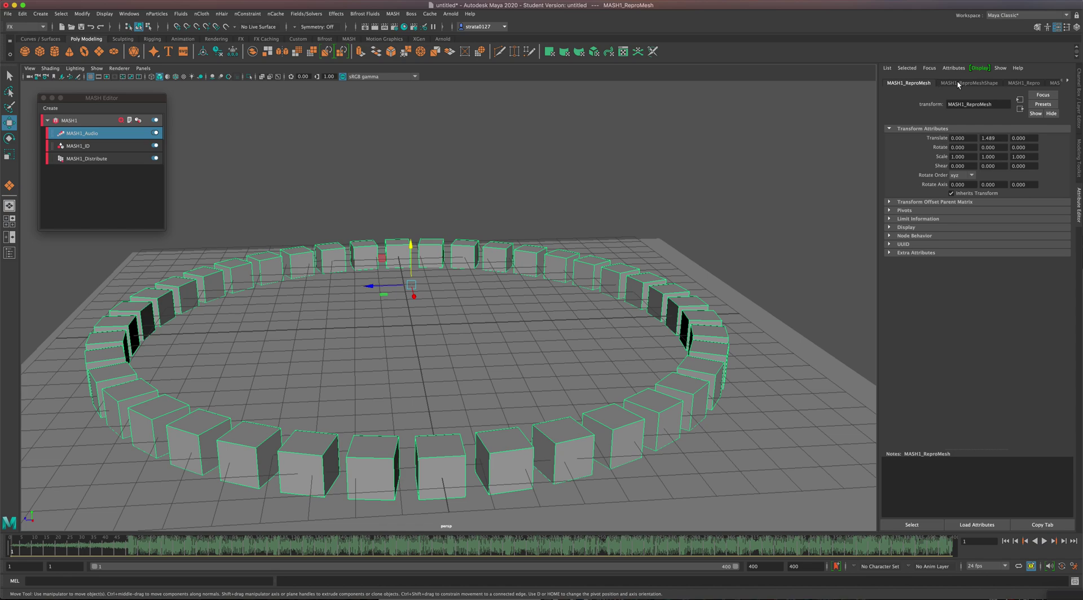
left_click(968, 83)
left_click(1067, 81)
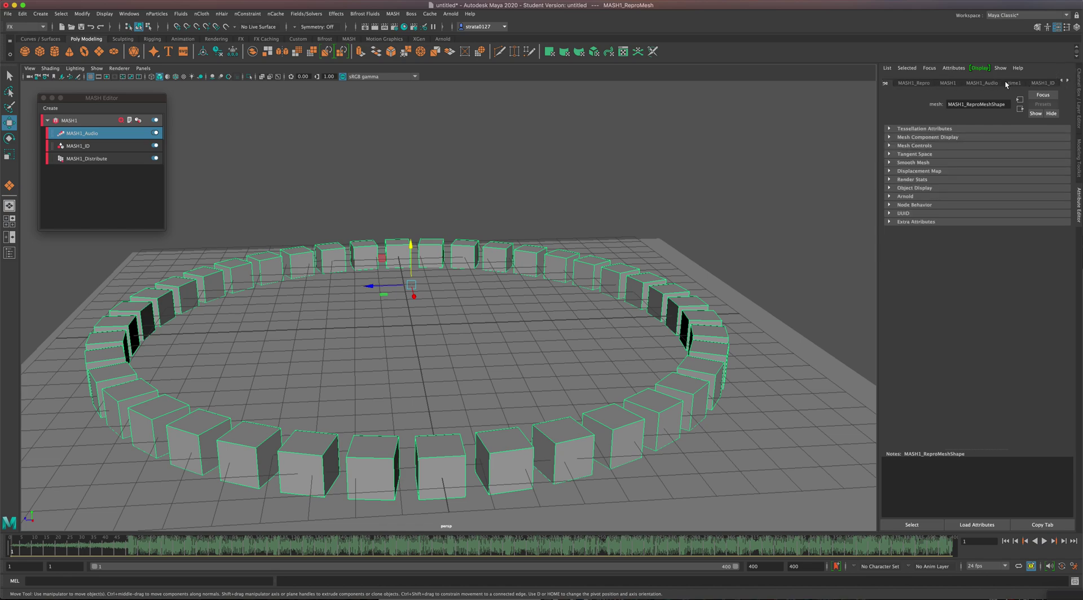
left_click(984, 83)
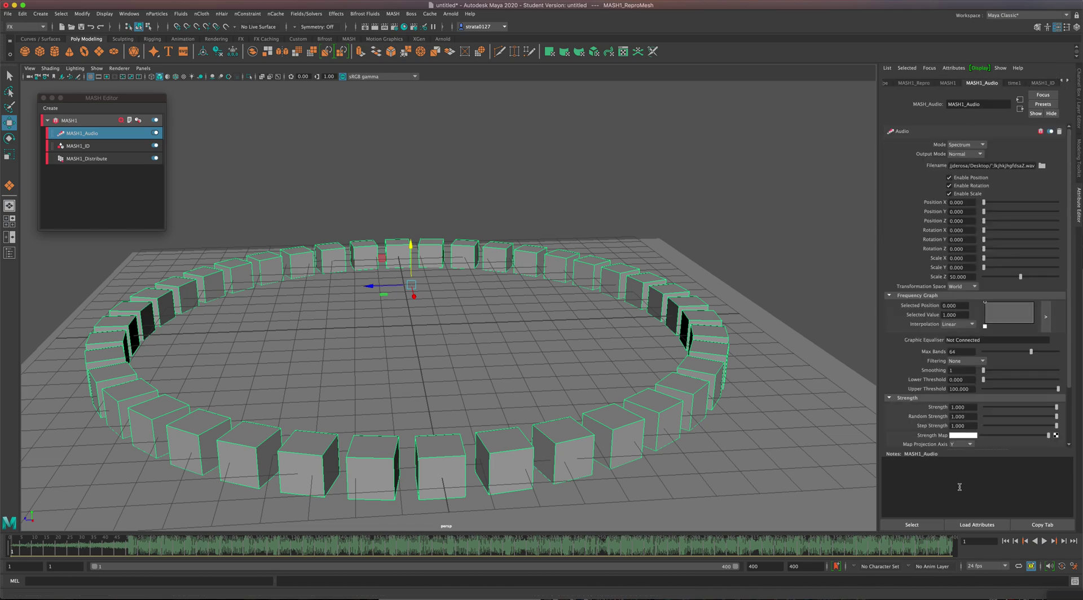
key("alt+v")
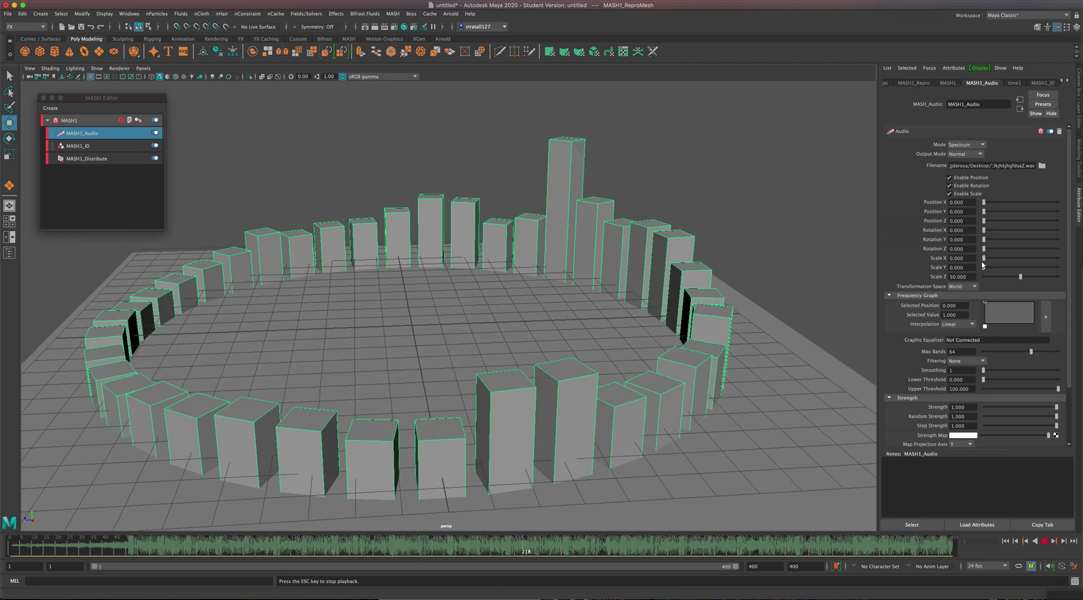
- Try audio-driven Rotation Z and Position Y offsets, then reset Rotation Z to 0
left_click_drag(984, 249, 1037, 249)
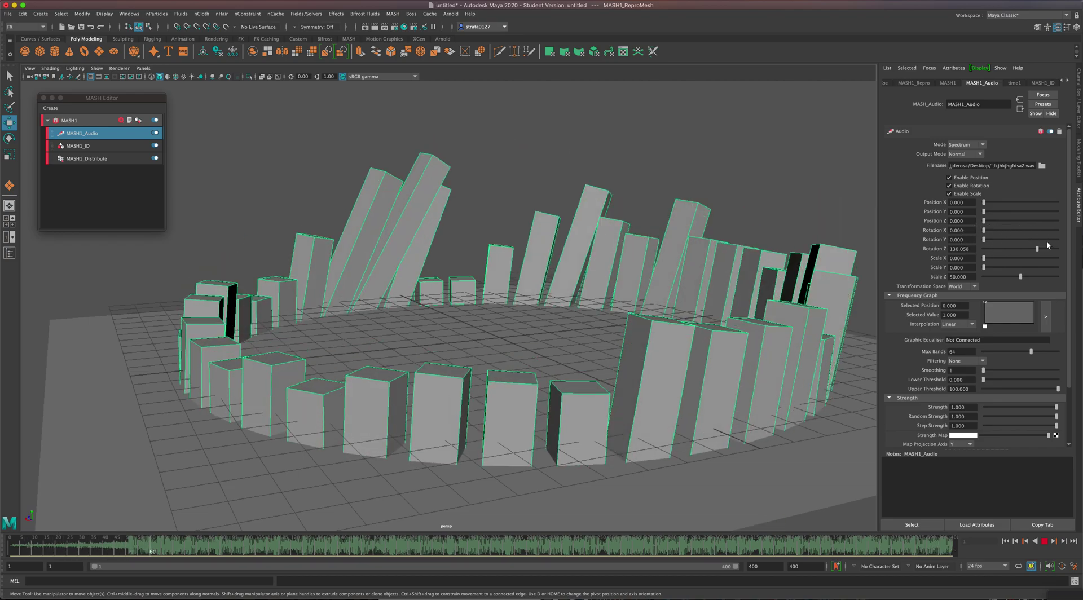
left_click_drag(1036, 249, 984, 248)
left_click(1037, 212)
left_click_drag(1038, 212, 984, 212)
left_click(1058, 221)
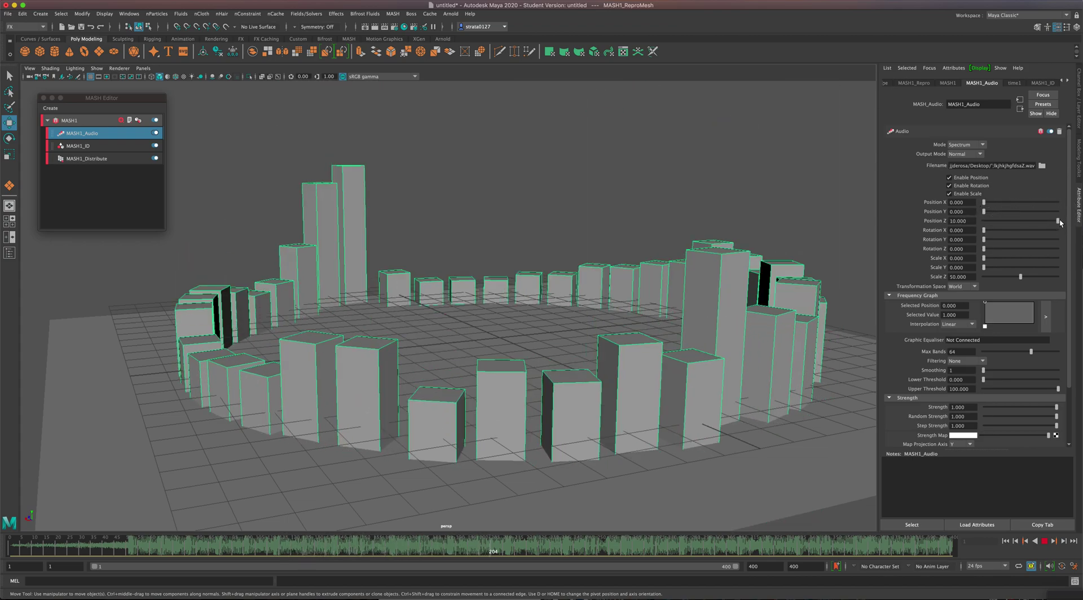
left_click_drag(1058, 220, 977, 214)
left_click(1058, 211)
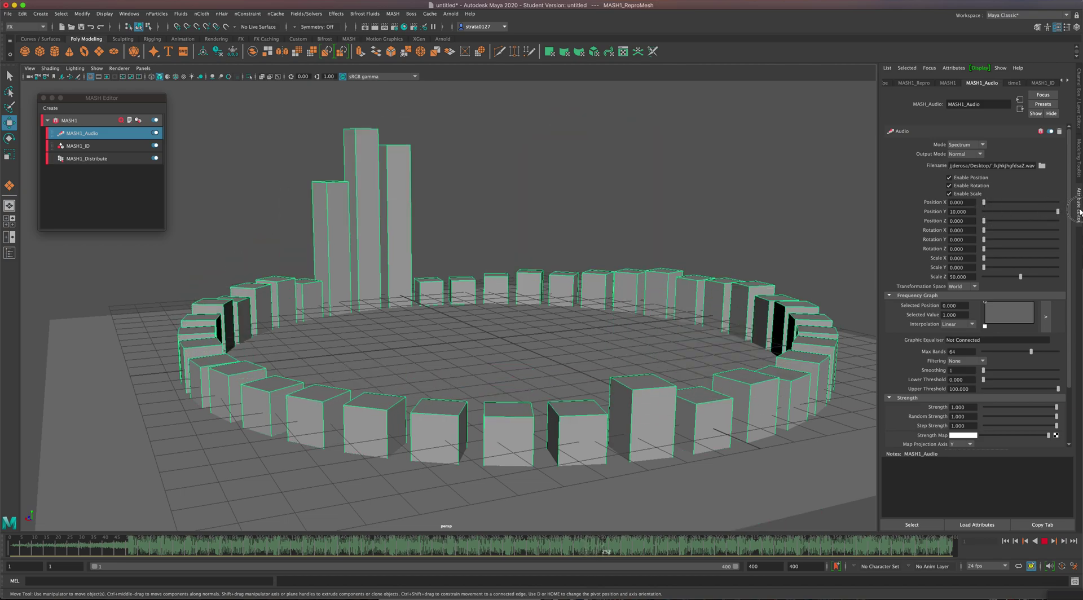
- Set Position Z to 10 and Position Y to 0, then stop playback at frame 72
left_click_drag(709, 242, 695, 276, "alt")
scroll(696, 276, "down", 2)
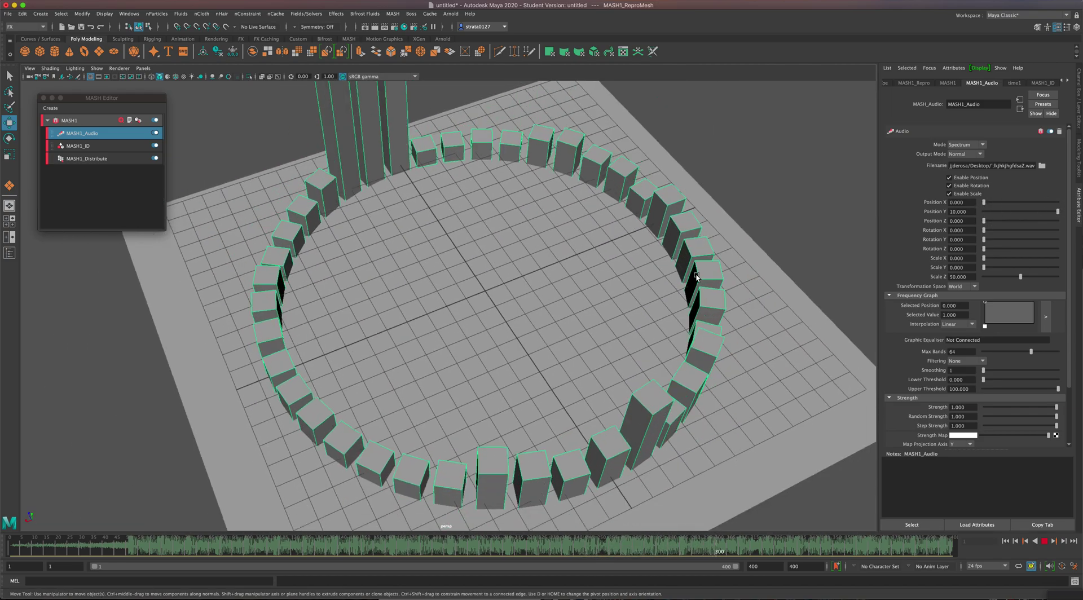
left_click(1058, 221)
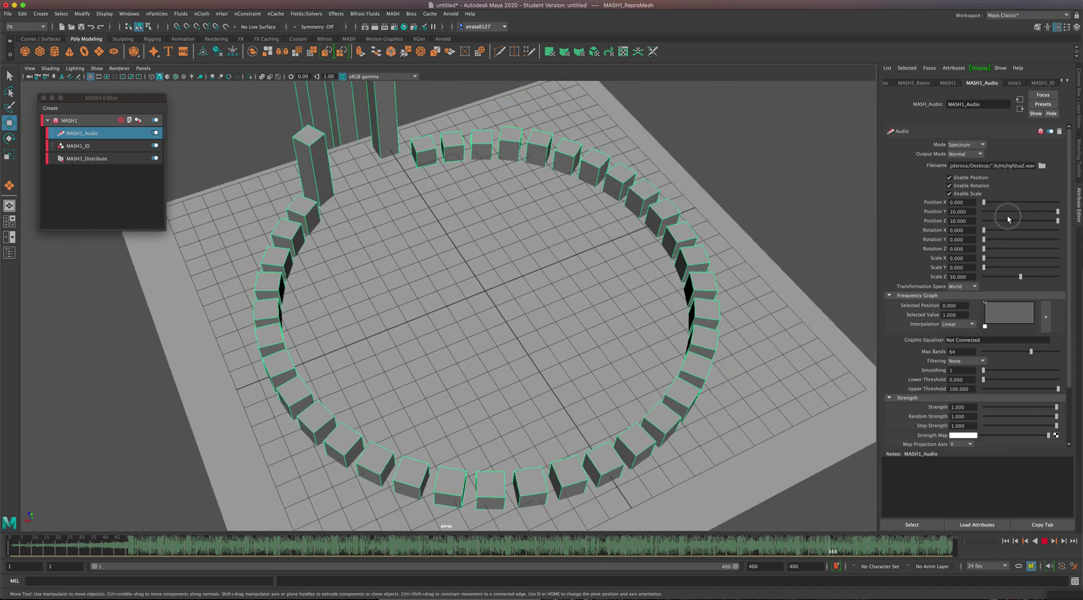
left_click(984, 212)
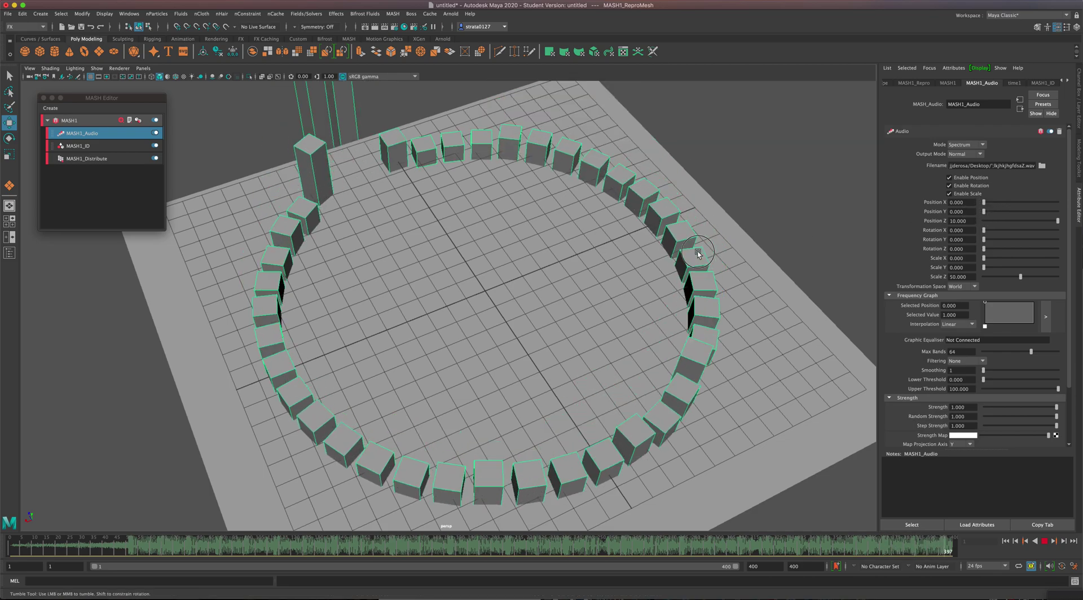
mouse_move(697, 251)
left_mouse_down("alt")
mouse_move(686, 237)
mouse_move(704, 259)
left_mouse_up("alt")
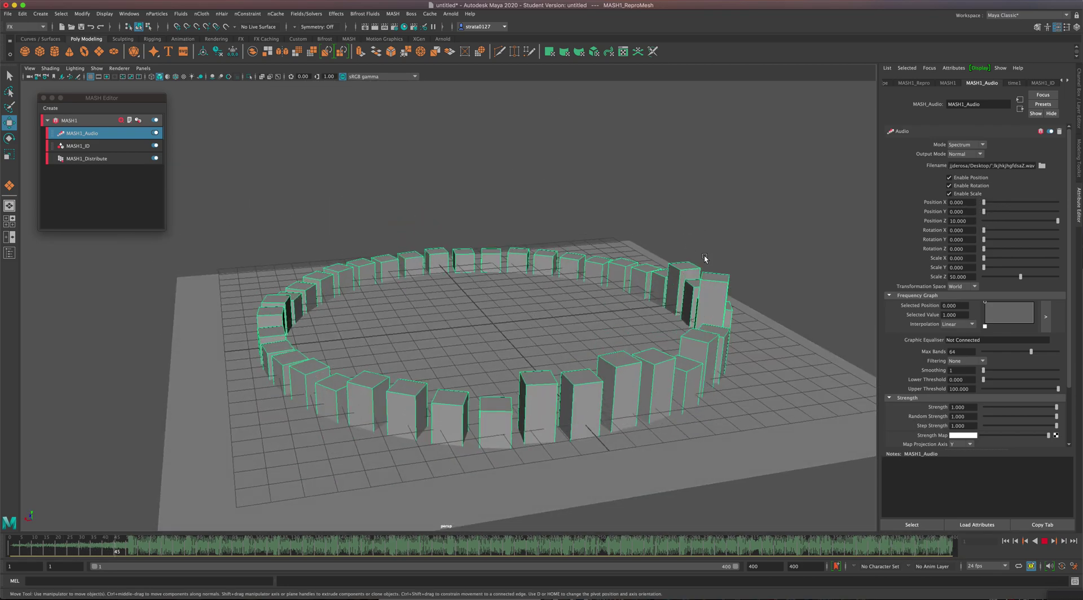
key("Escape")
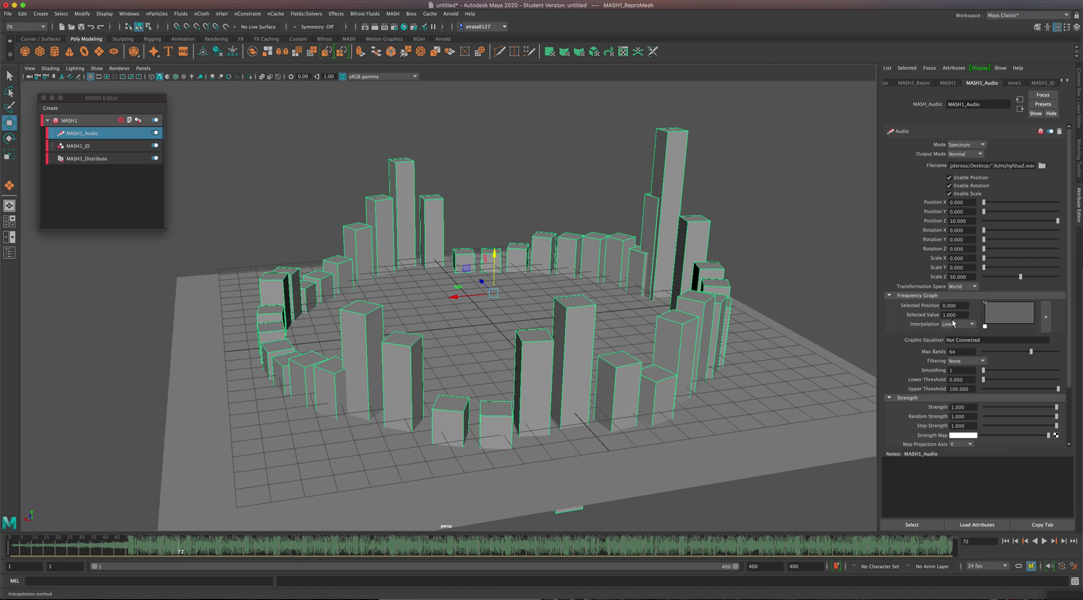
scroll(990, 285, "down", 3)
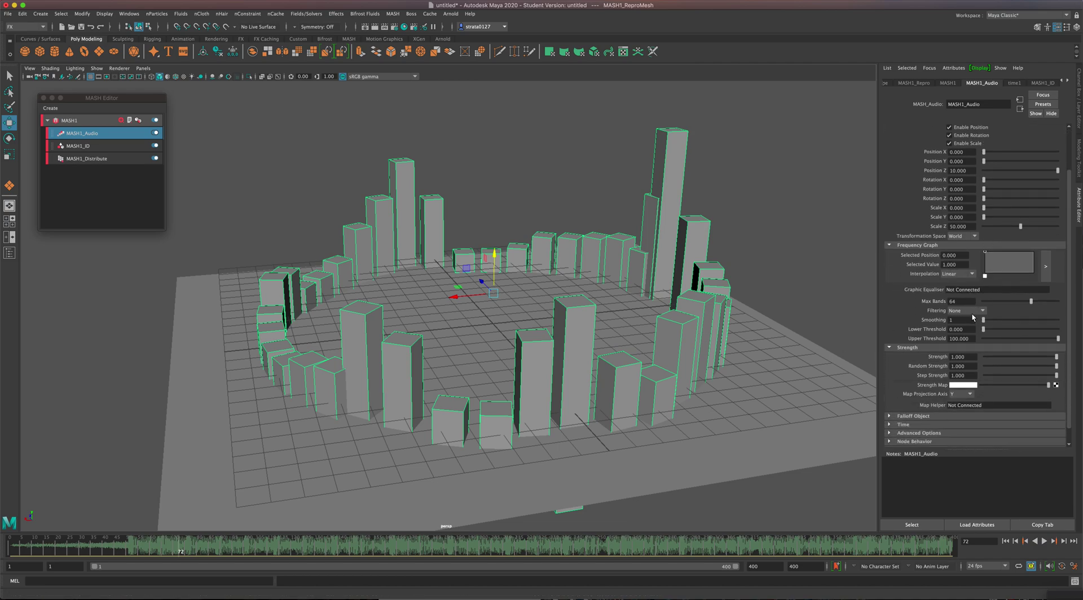